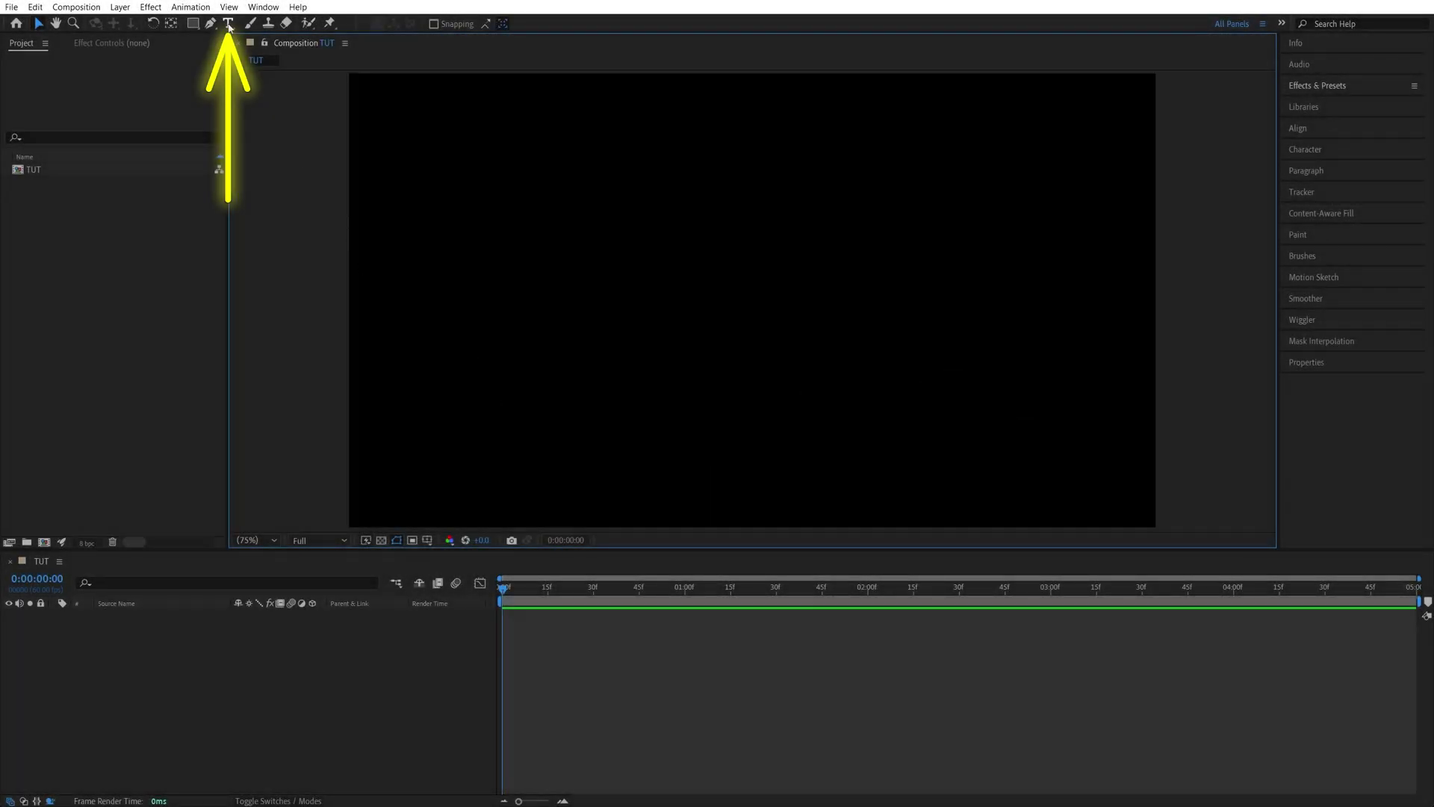
# Step: Create a white 'Bounce.' text layer in Montserrat Black and show its Character settings
pyautogui.hotkey('ctrl', 't')
pyautogui.click(677, 340)
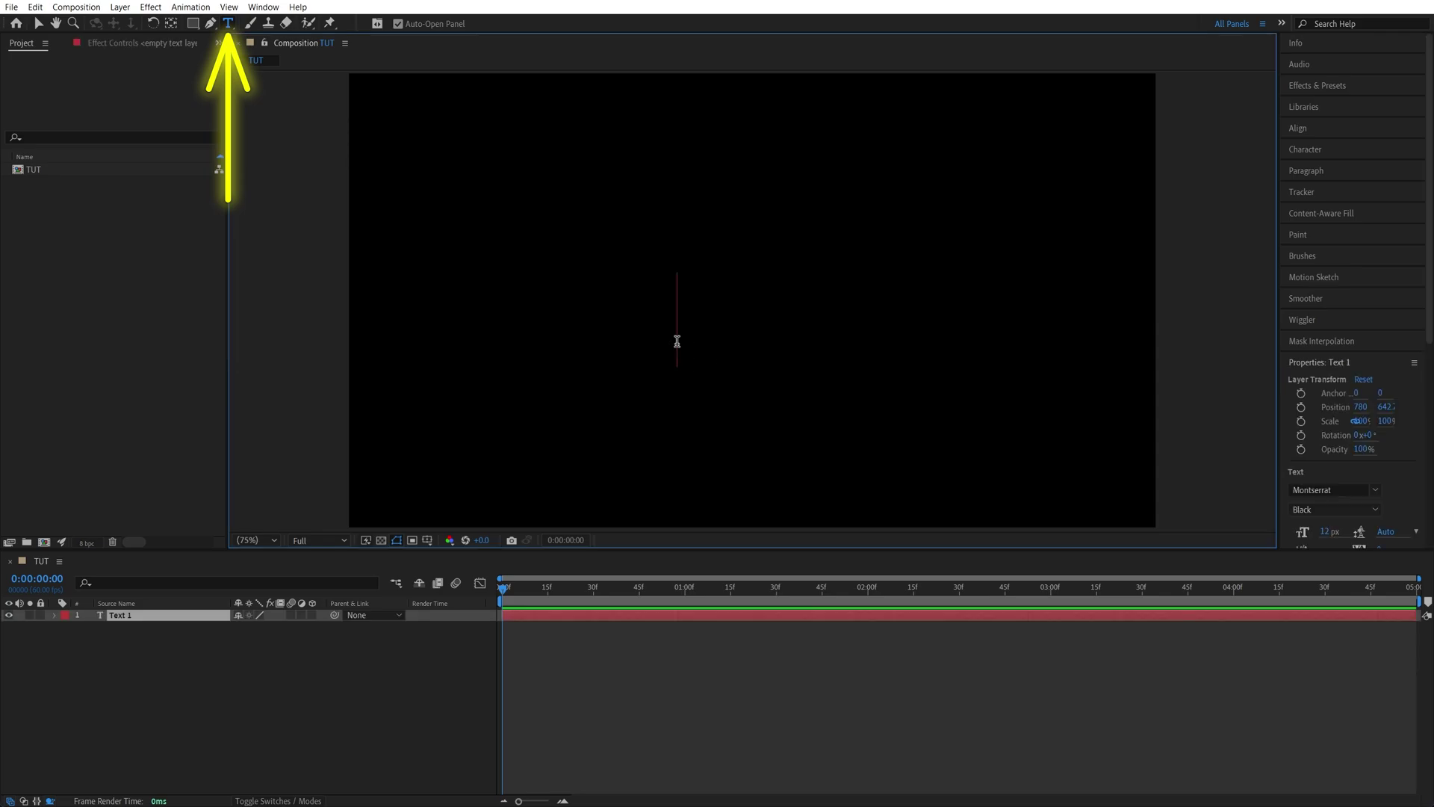
pyautogui.write('Bounce.')
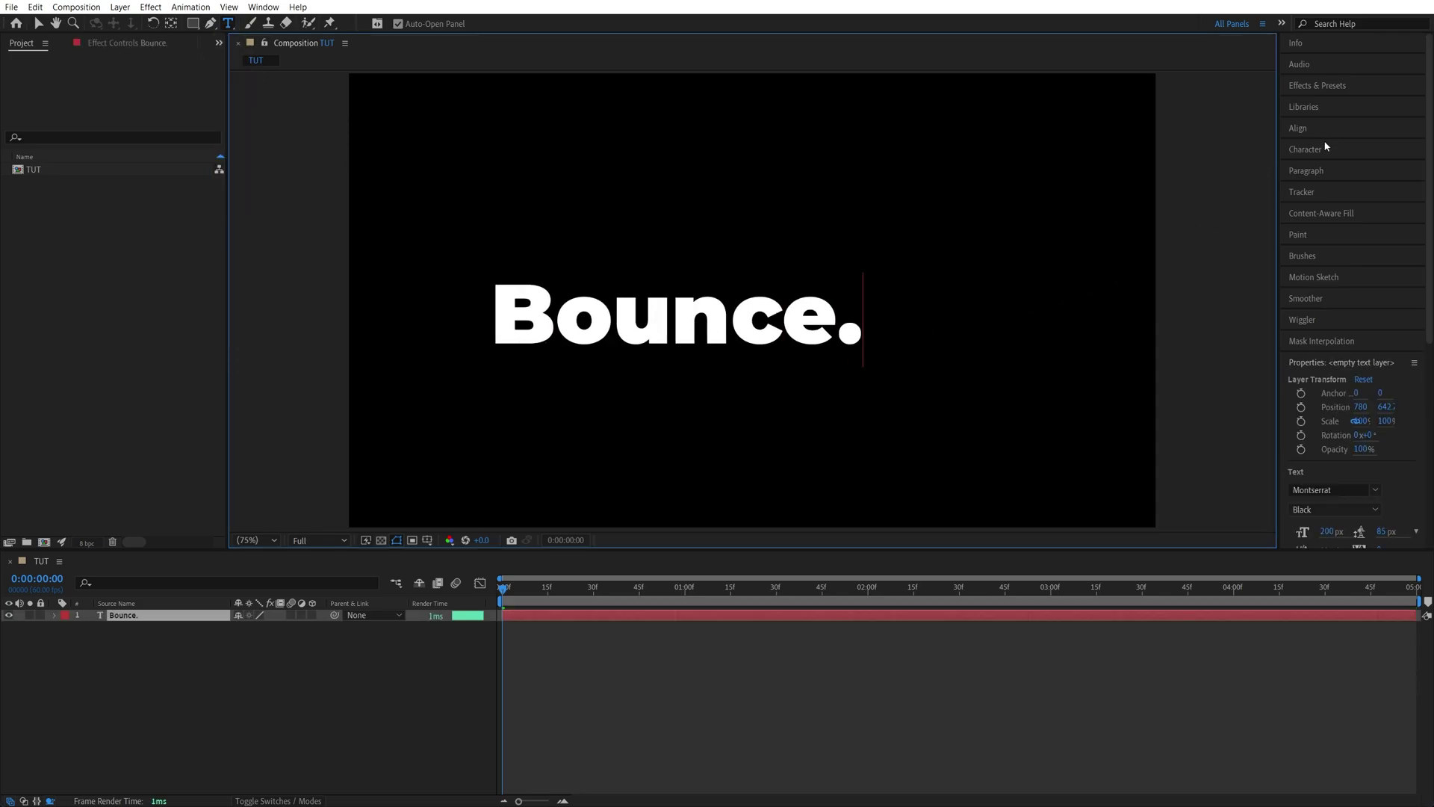
pyautogui.click(1305, 149)
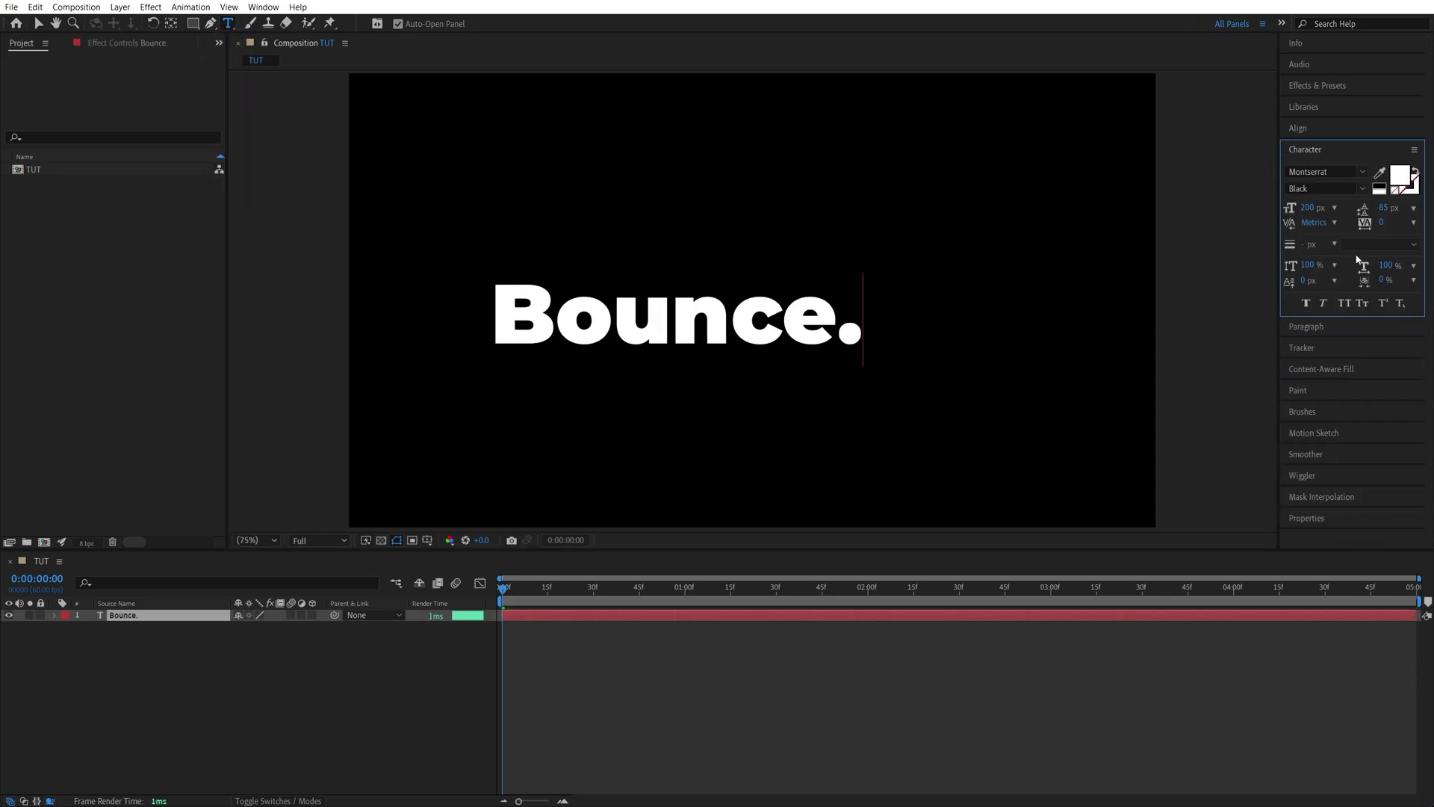
# Step: Centre the Bounce. text horizontally and vertically in the composition
pyautogui.click(1310, 127)
pyautogui.click(1316, 163)
pyautogui.click(1389, 163)
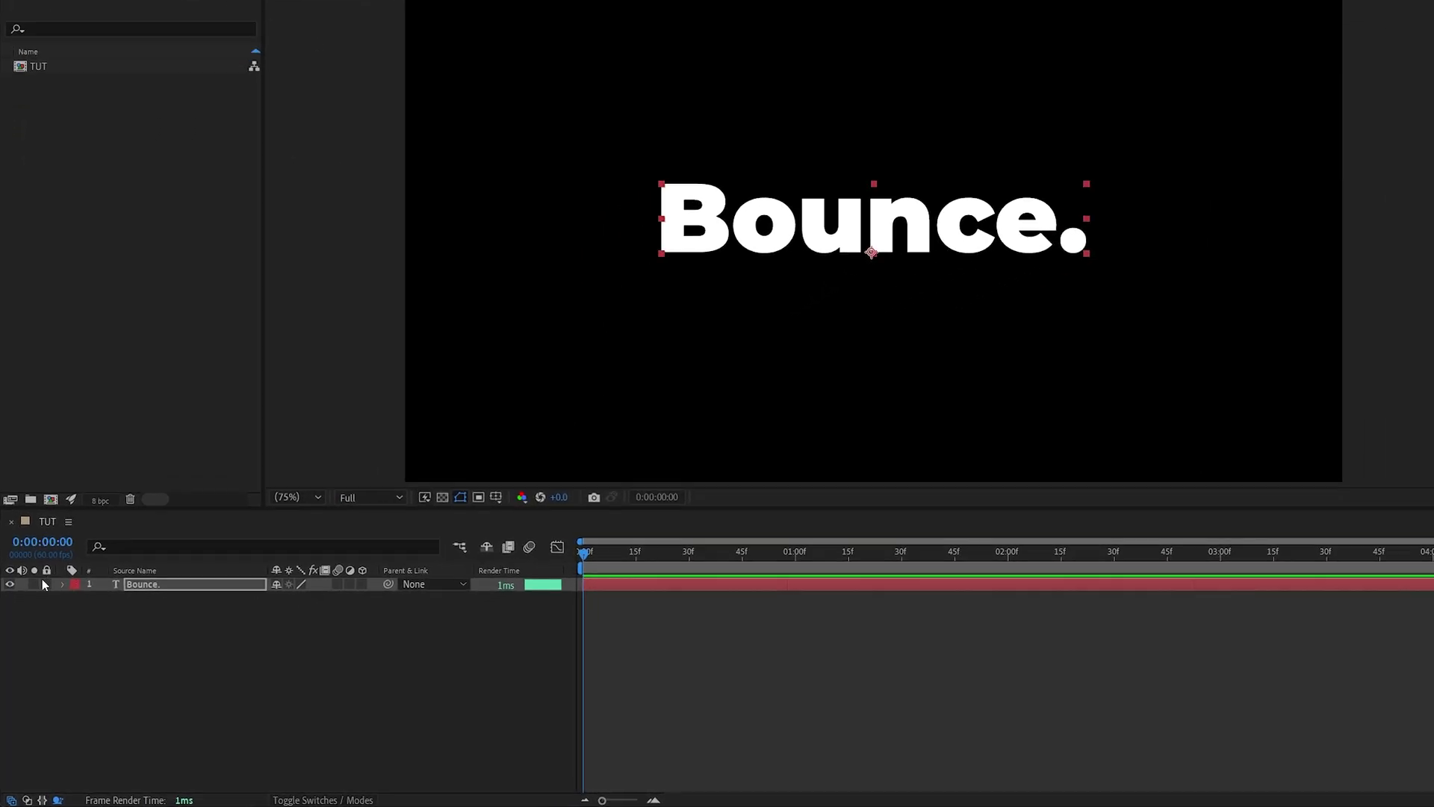
# Step: Add Animator 1 to the Bounce. layer with Position, then Scale and Opacity properties
pyautogui.click(56, 615)
pyautogui.click(398, 584)
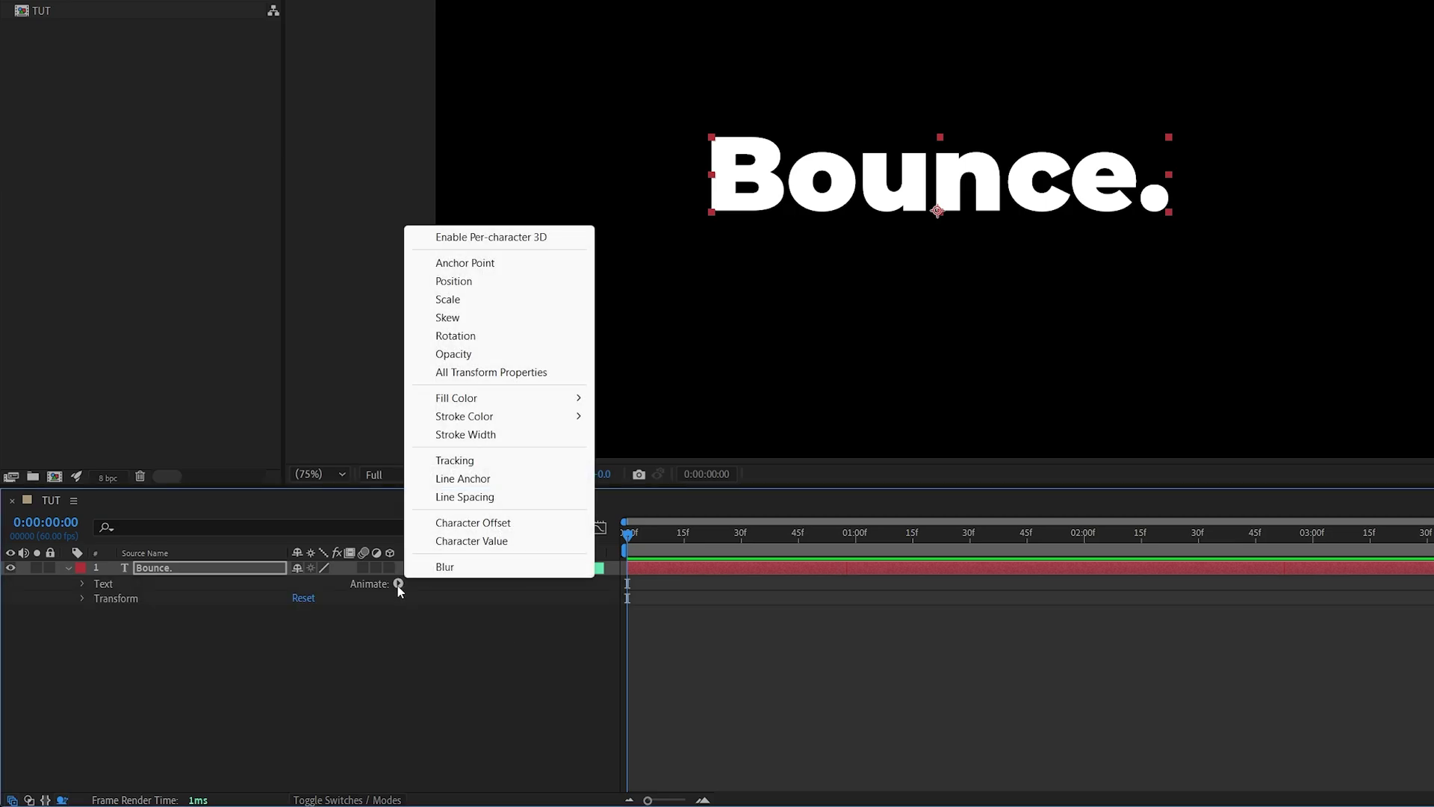
pyautogui.click(454, 281)
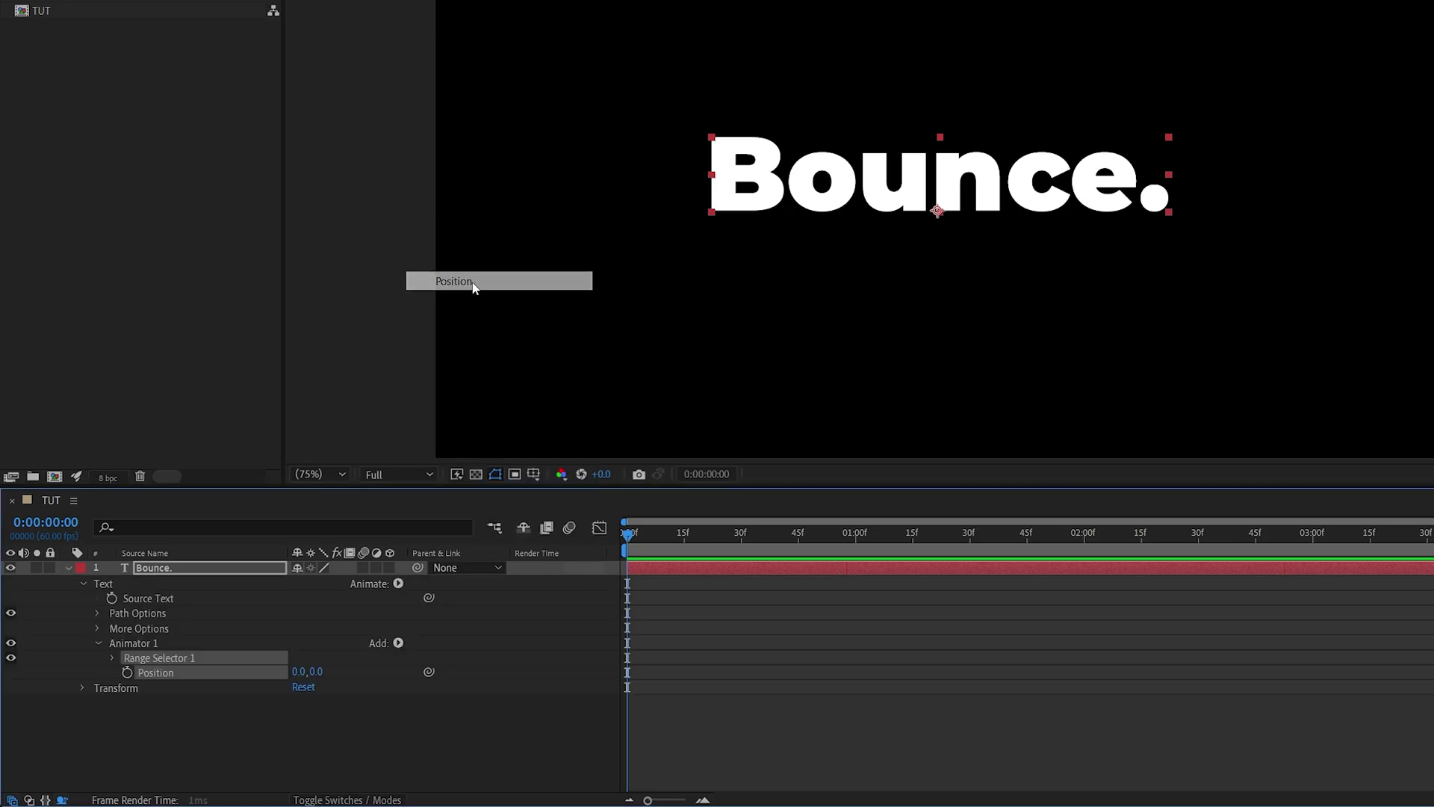
pyautogui.click(398, 644)
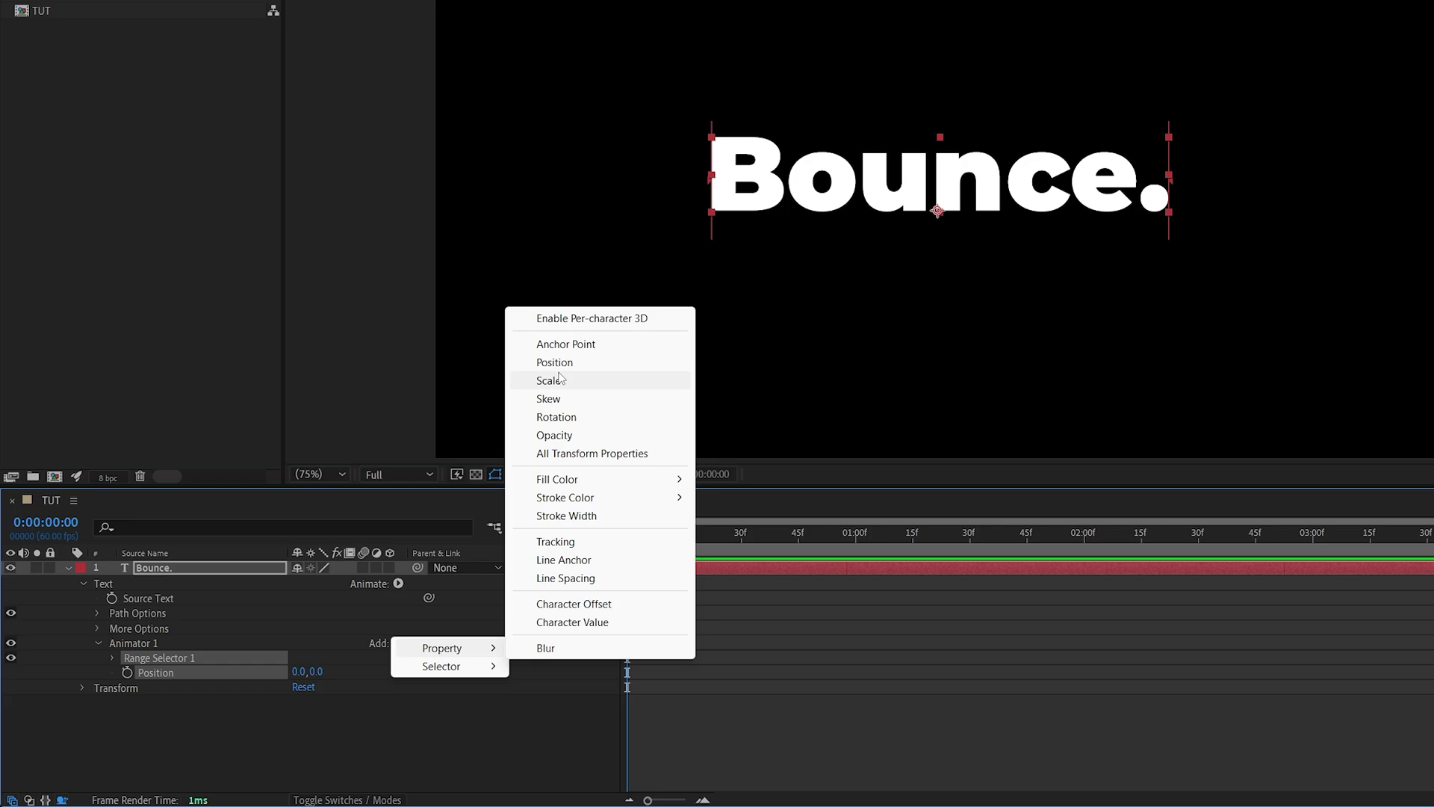
pyautogui.click(550, 382)
pyautogui.click(398, 643)
pyautogui.moveTo(443, 647)
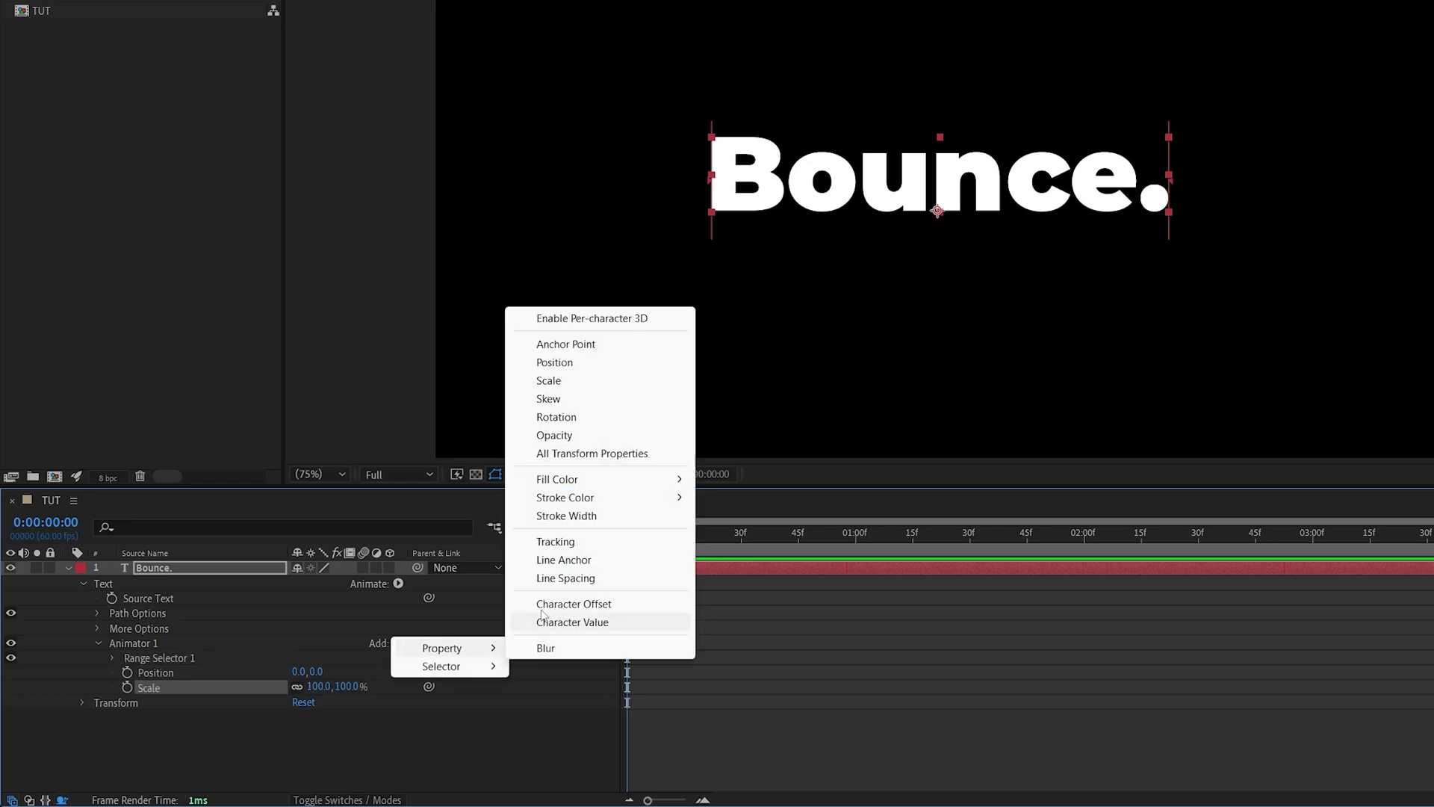
pyautogui.click(558, 435)
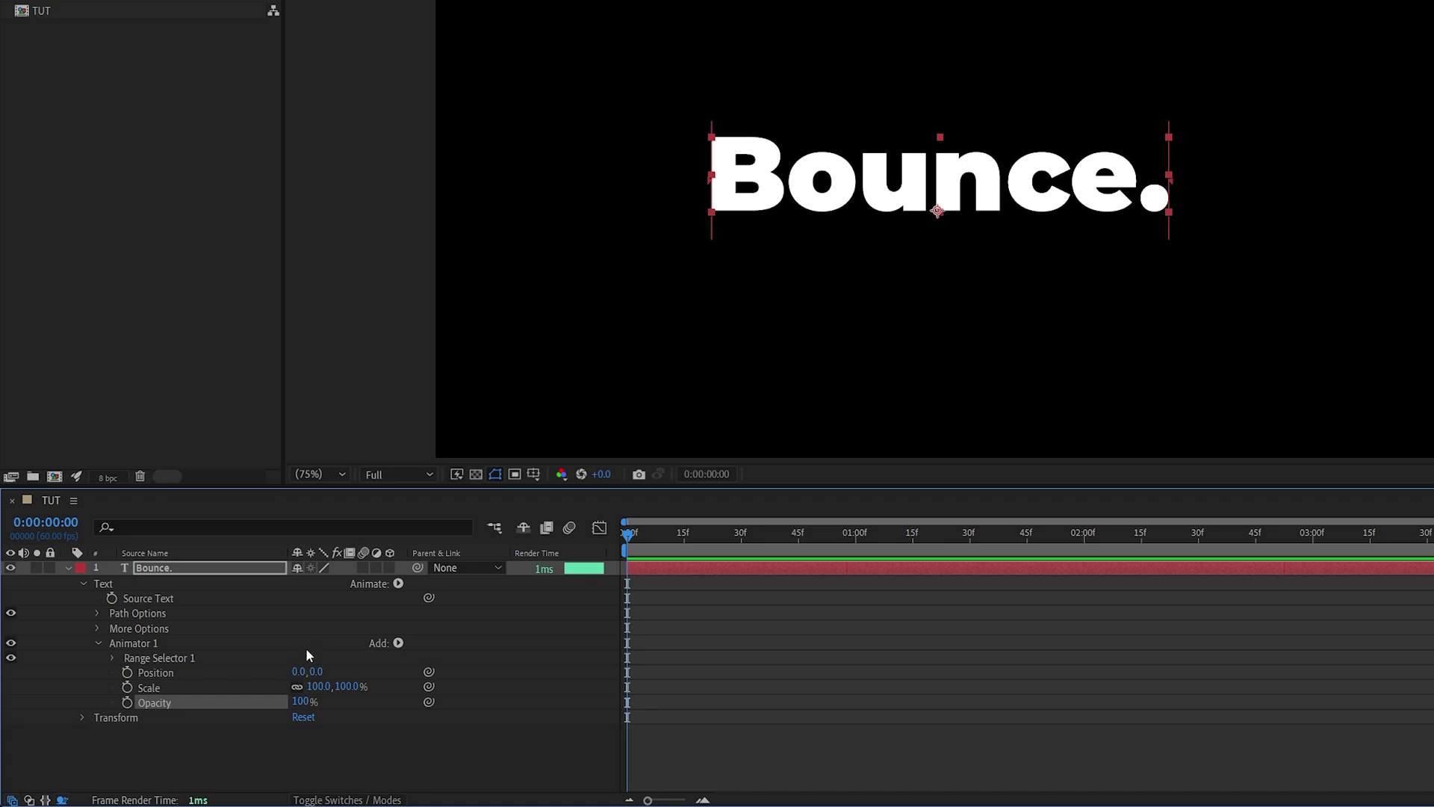
# Step: Set Animator 1 Position to 0,200, Scale to 0% and Opacity to 0%
pyautogui.moveTo(323, 670); pyautogui.dragTo(381, 670)
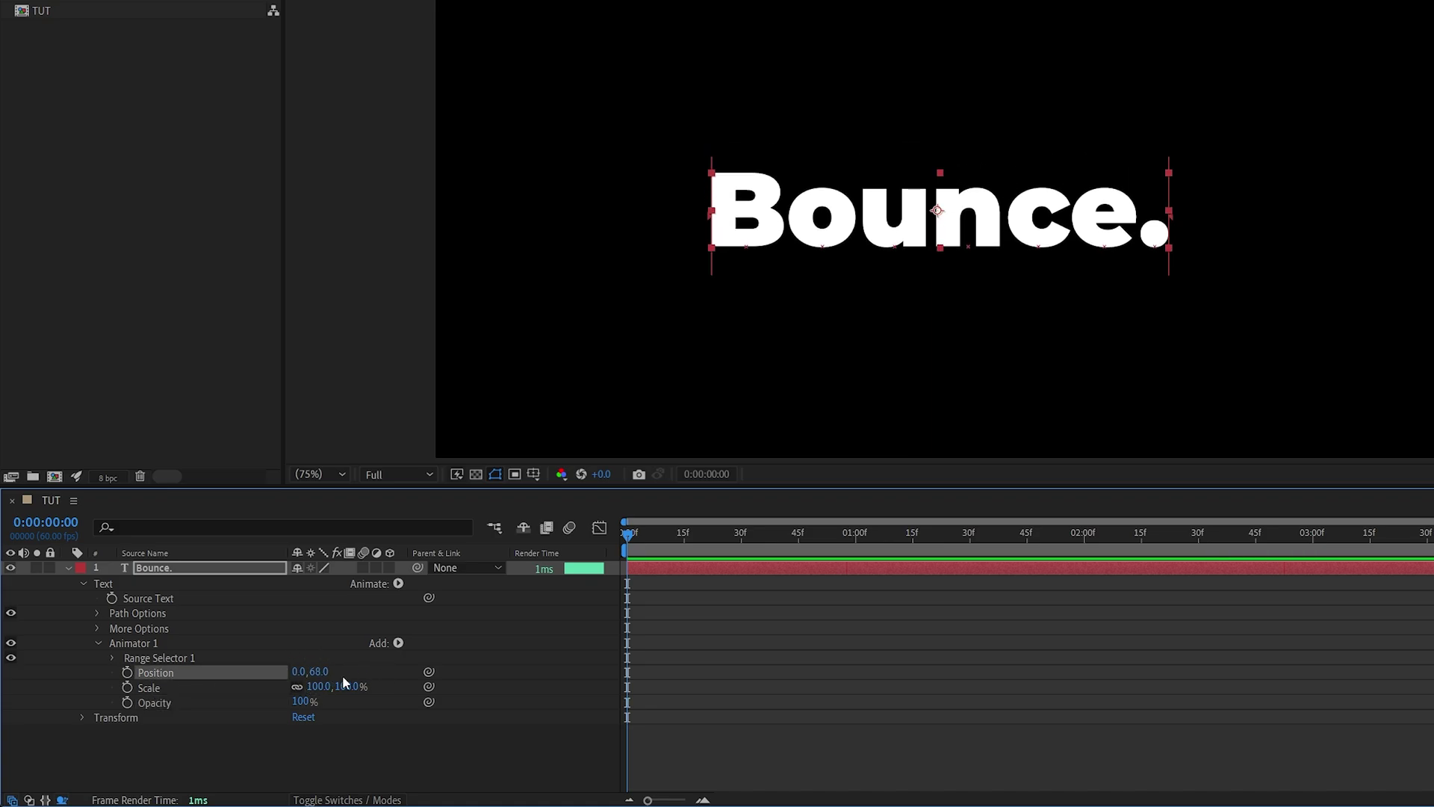
pyautogui.hotkey('ctrl', '6')
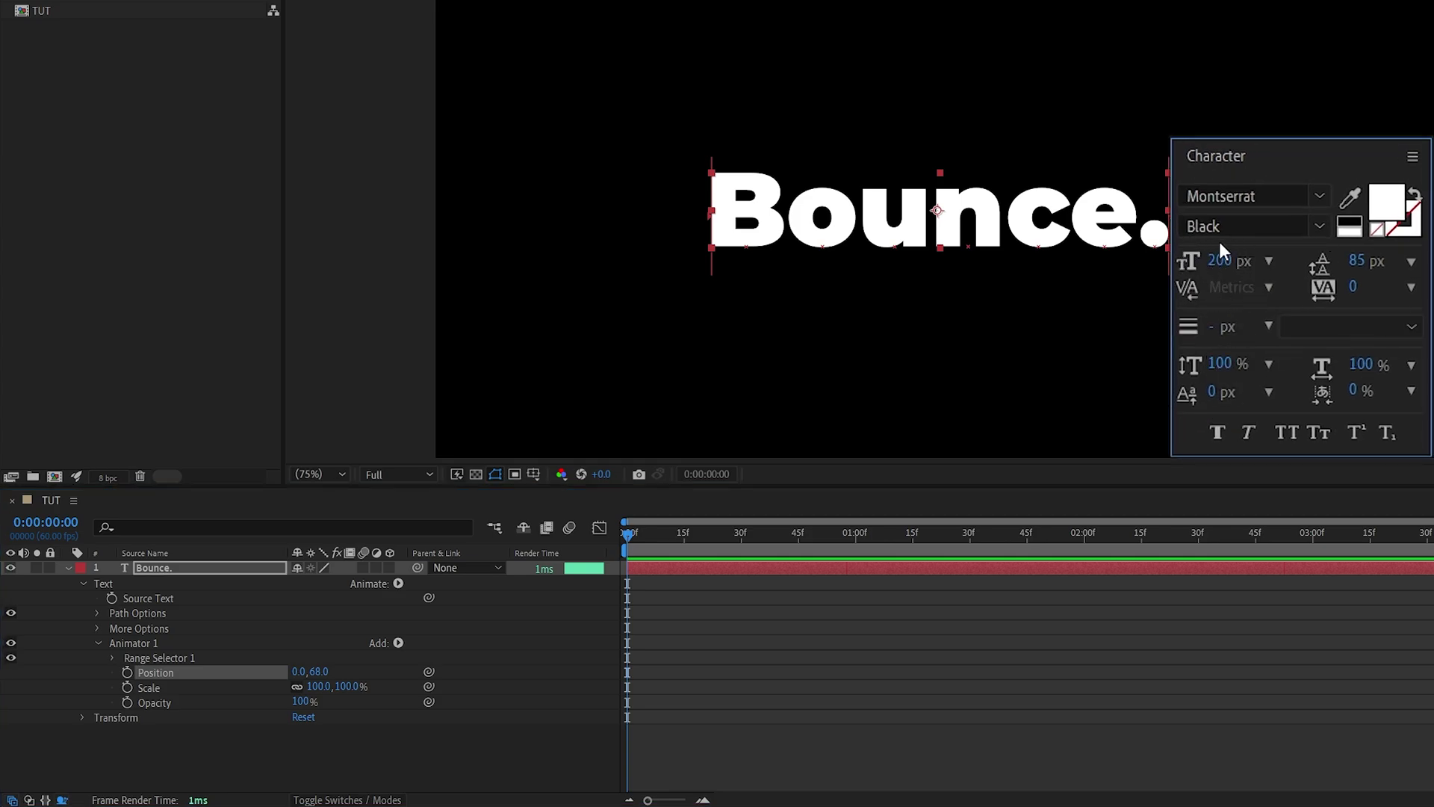
pyautogui.hotkey('ctrl', '6')
pyautogui.click(317, 671)
pyautogui.write('2')
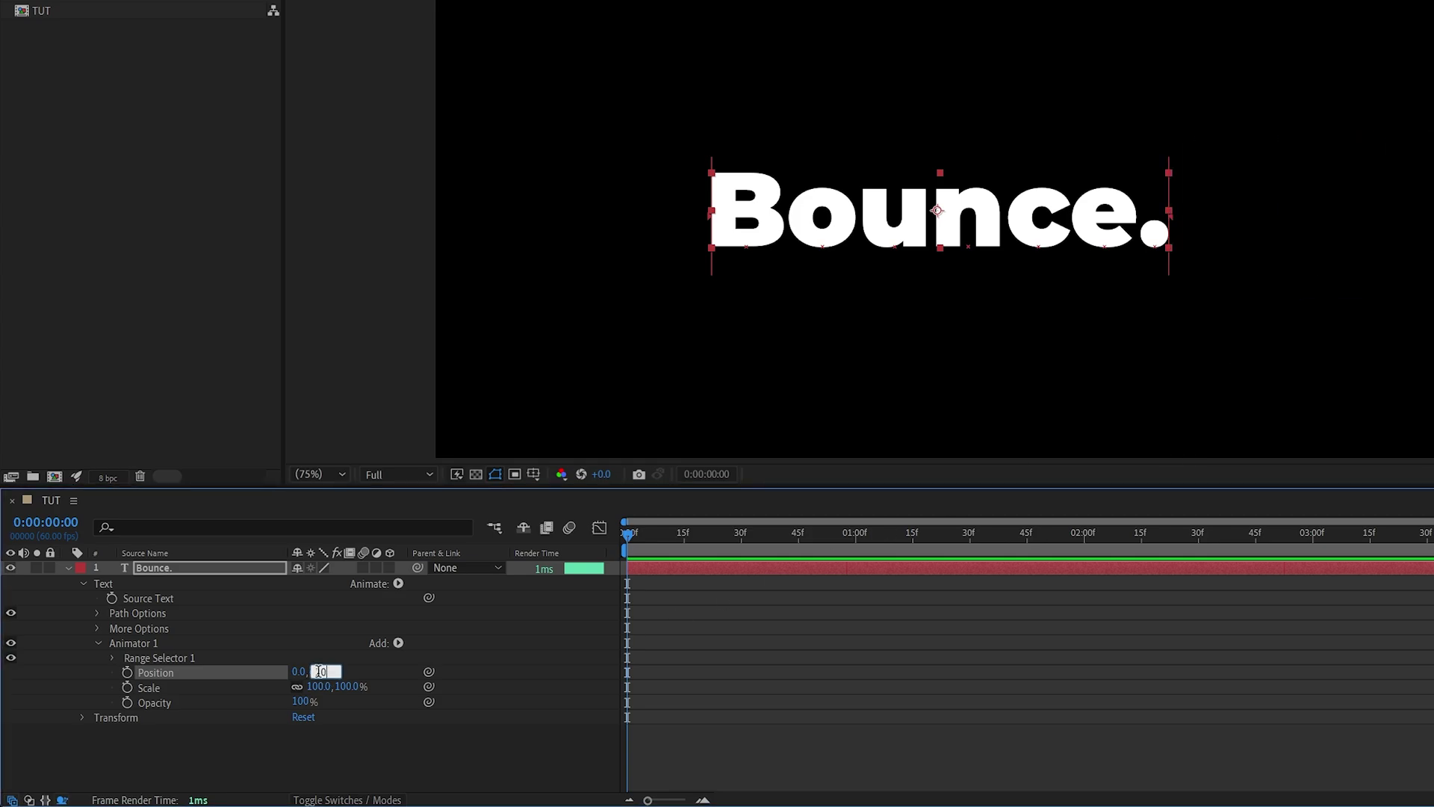
pyautogui.write('0')
pyautogui.press('Return')
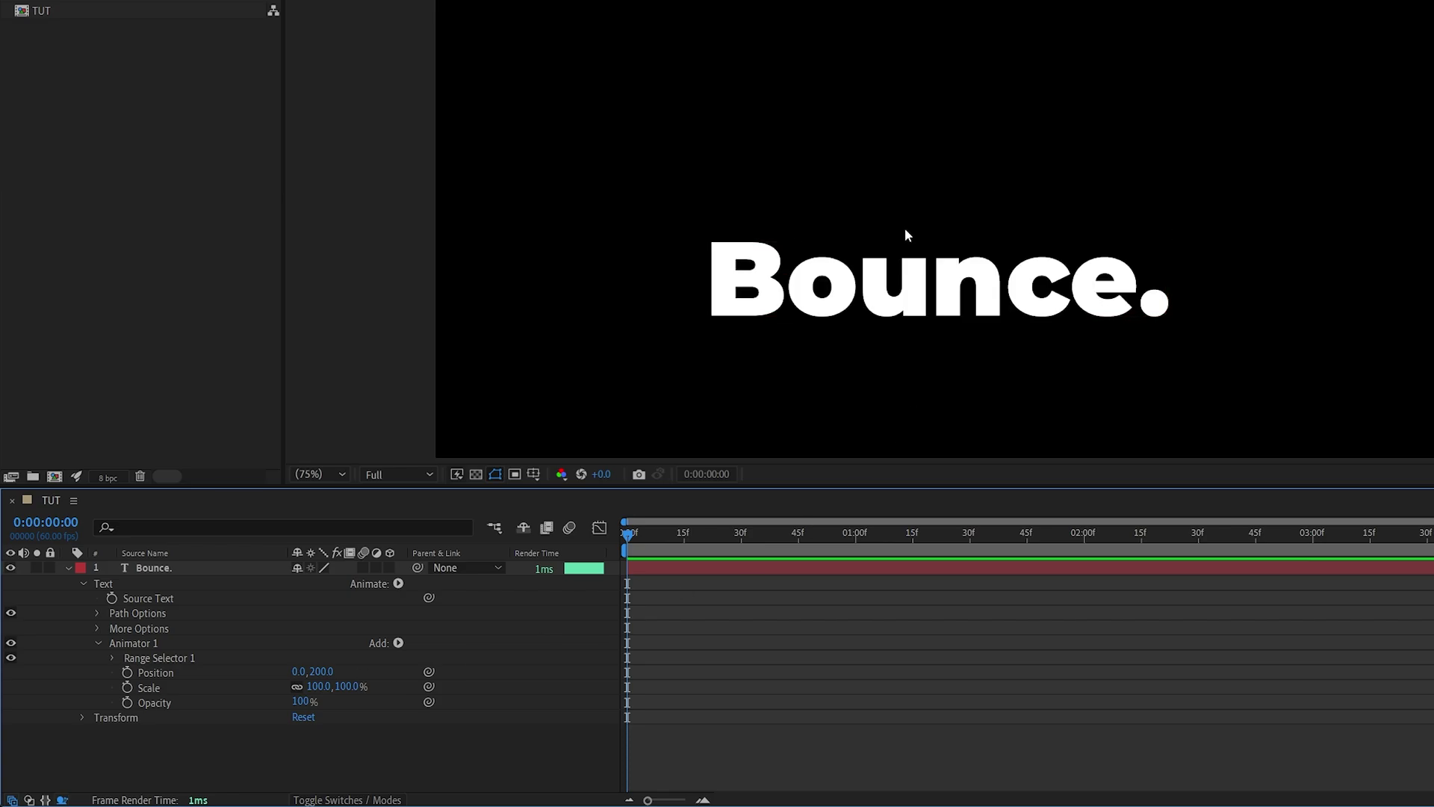
pyautogui.click(345, 686)
pyautogui.write('0')
pyautogui.press('Return')
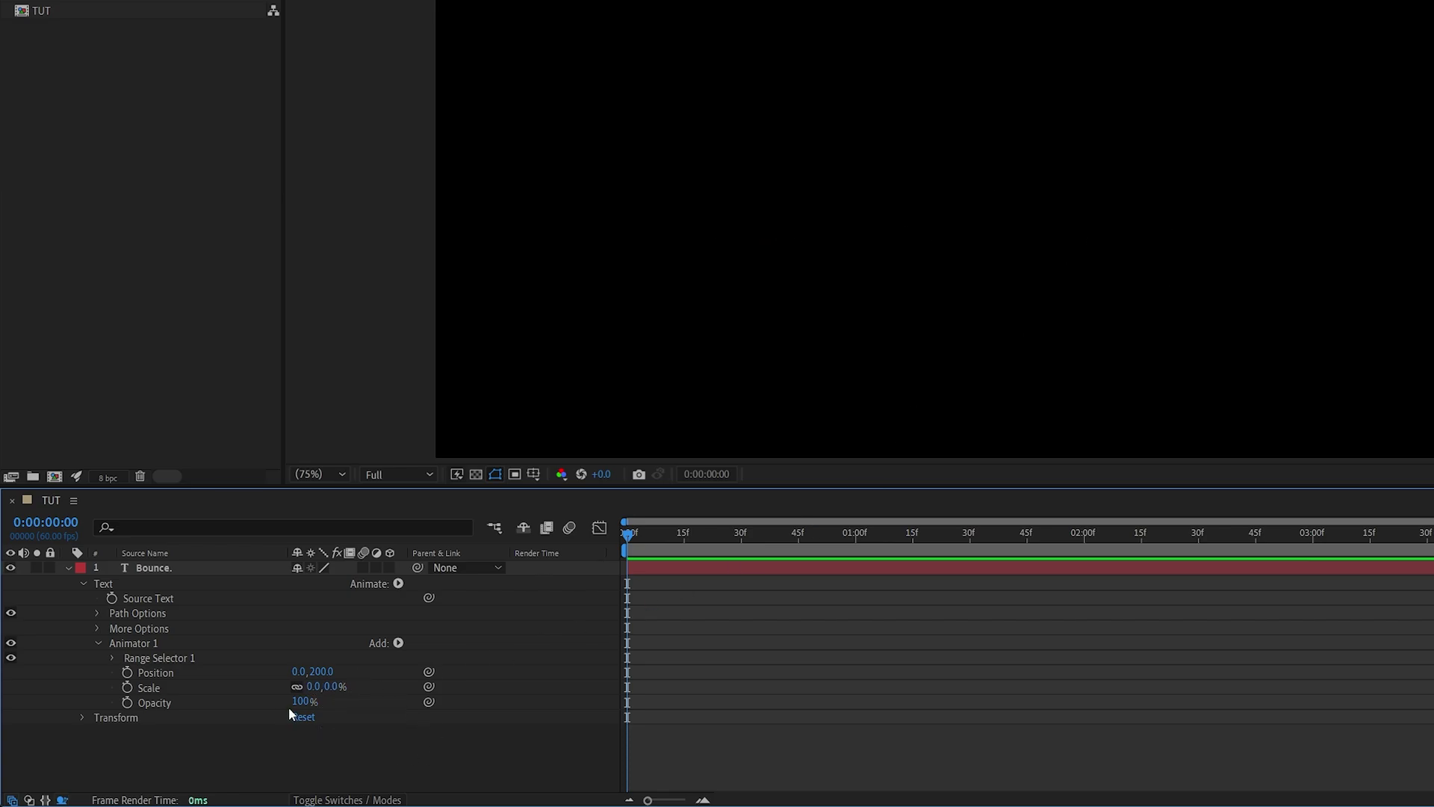
pyautogui.click(300, 702)
pyautogui.write('0')
pyautogui.press('Return')
# Step: Keyframe Range Selector Offset from -100% at the start to 100% at one second
pyautogui.click(111, 657)
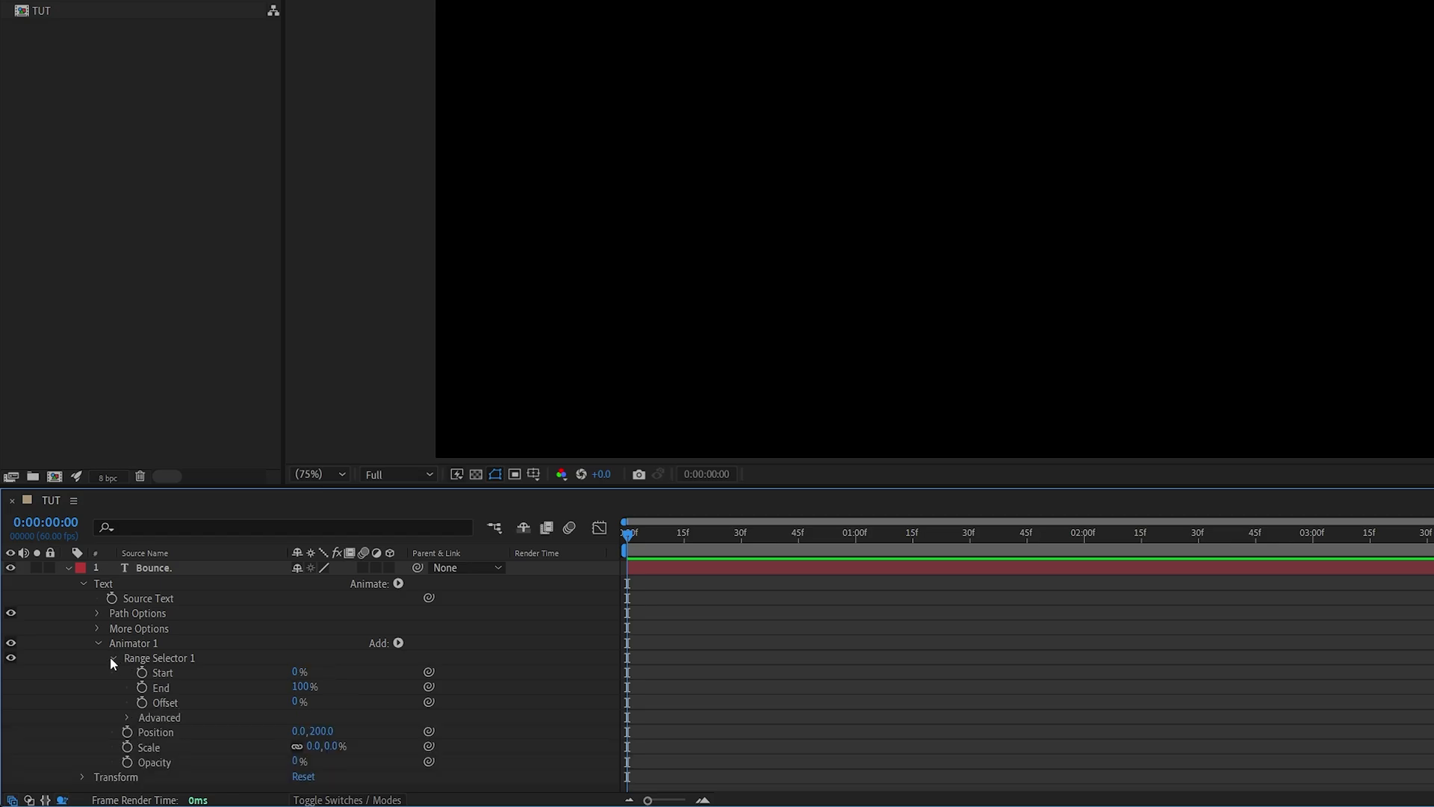
pyautogui.click(142, 702)
pyautogui.moveTo(299, 701); pyautogui.dragTo(308, 706)
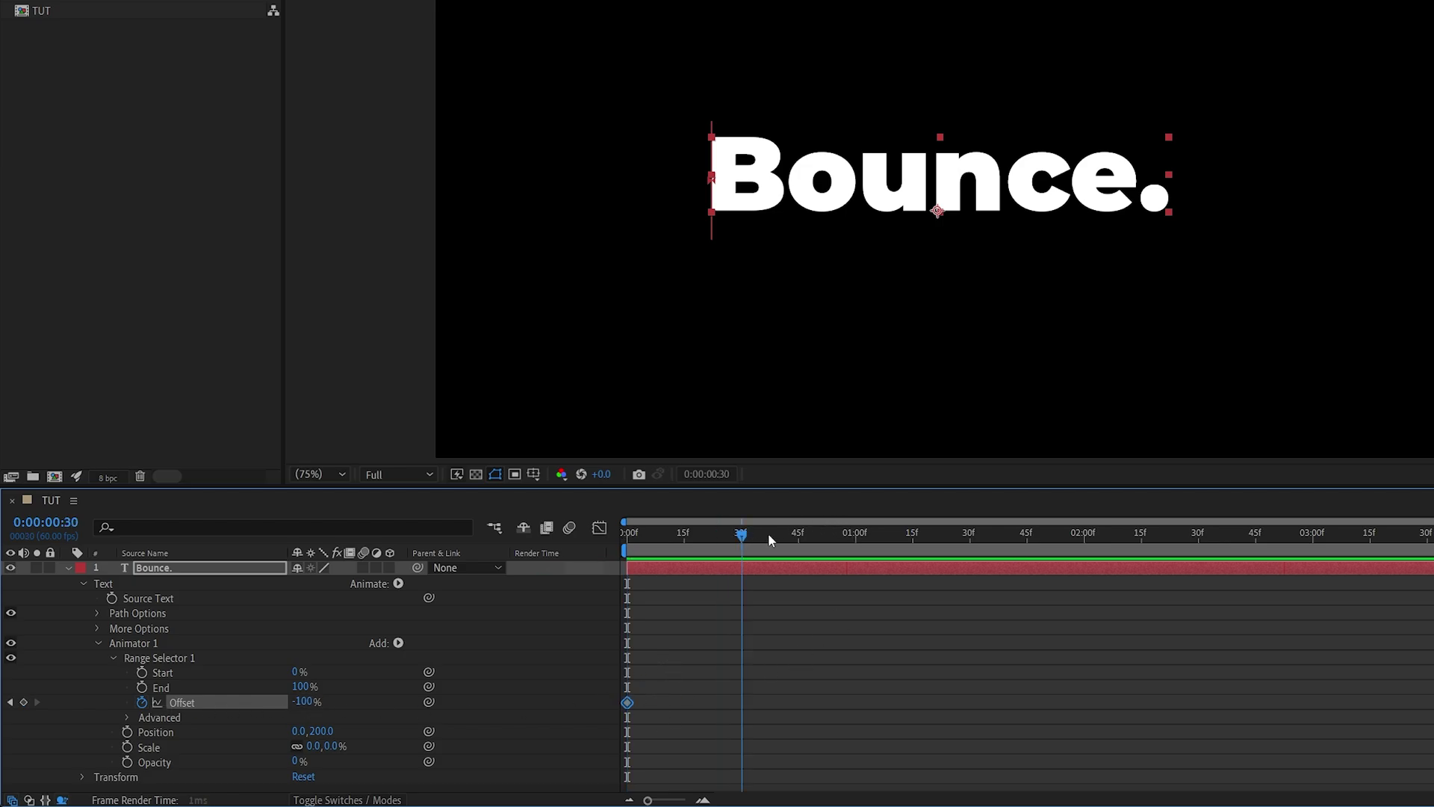
pyautogui.moveTo(740, 535); pyautogui.dragTo(856, 534)
pyautogui.moveTo(307, 701); pyautogui.dragTo(614, 704)
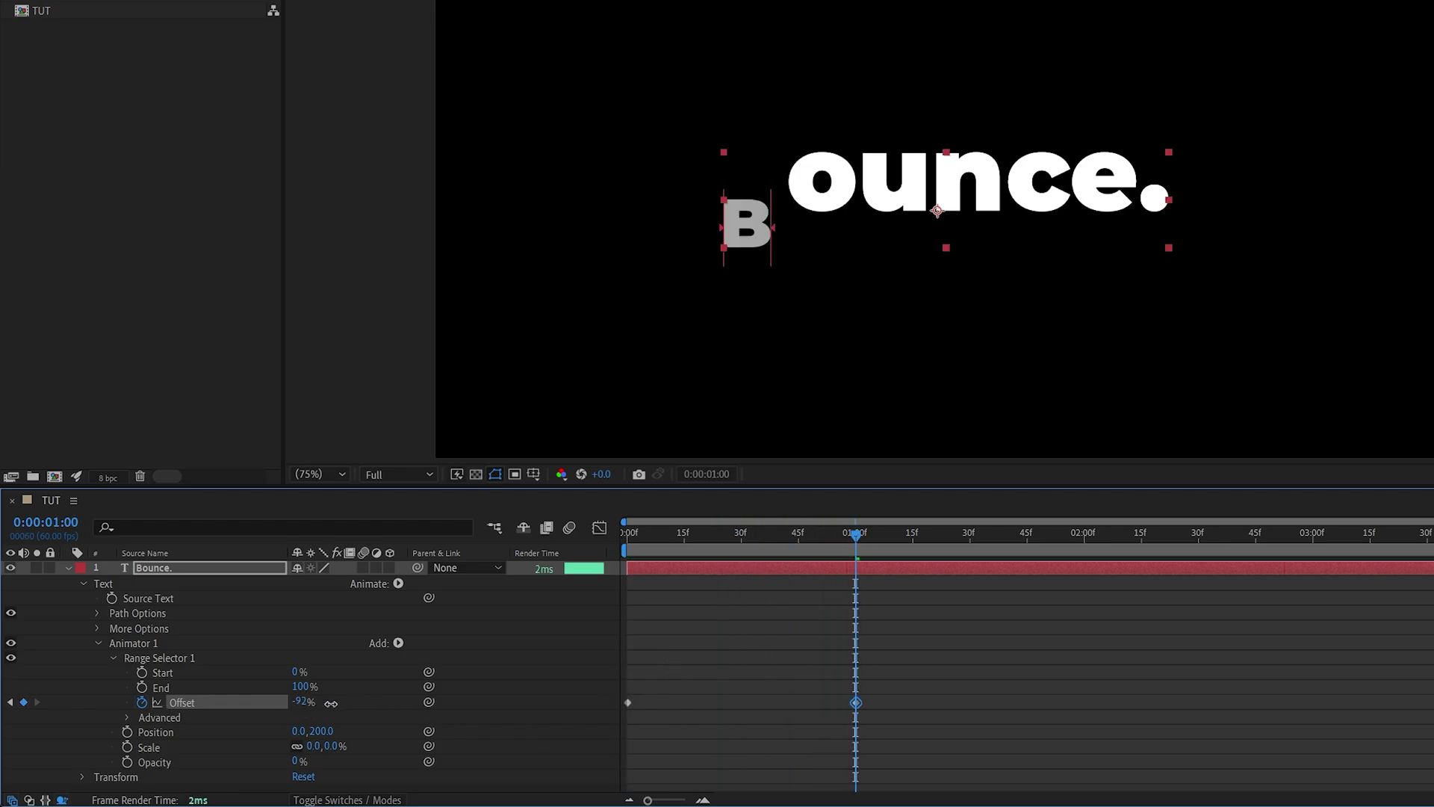
# Step: Set the range selector shape to Ramp Up with Ease High and Ease Low at 50%
pyautogui.click(126, 717)
pyautogui.scroll(-3, 384, 710)
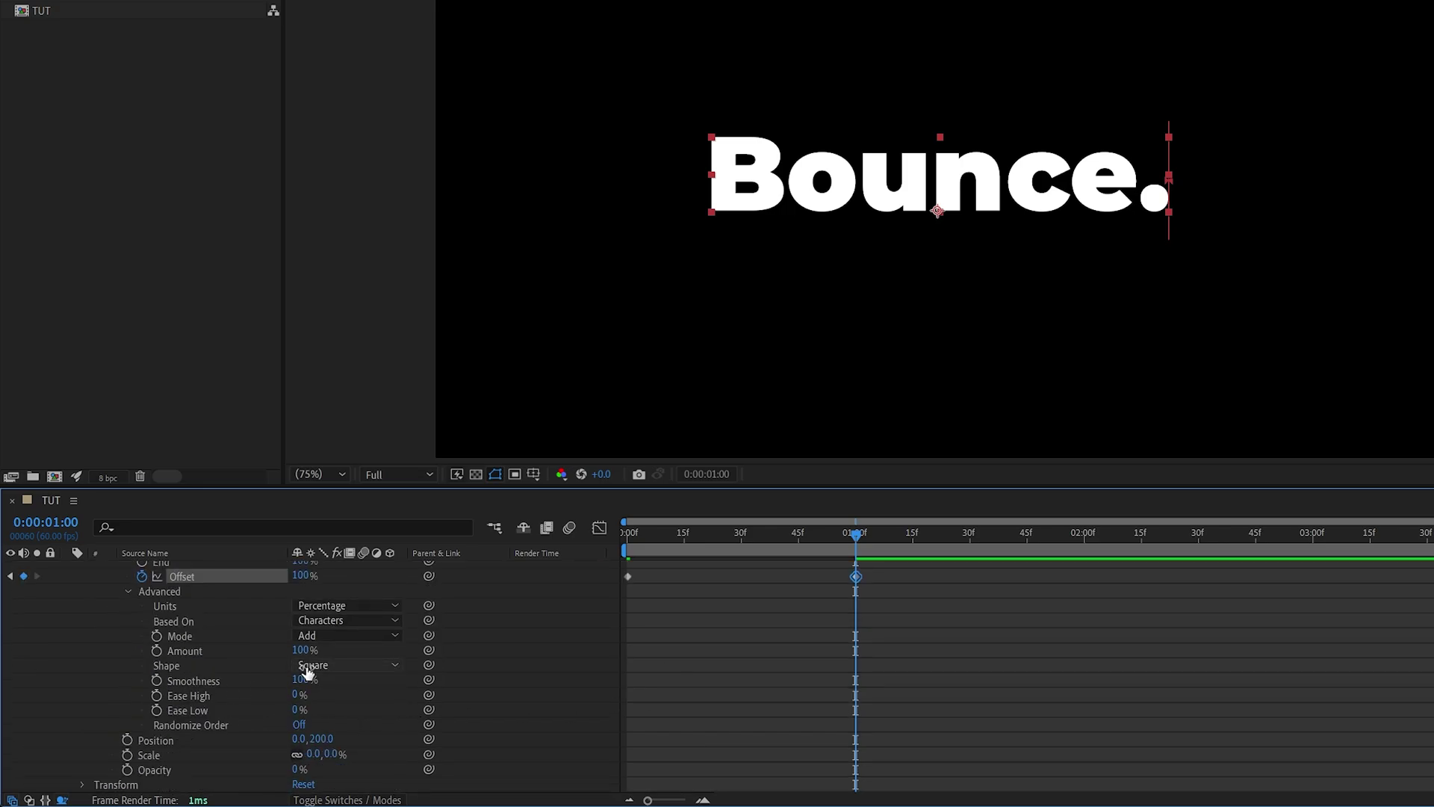
pyautogui.click(306, 668)
pyautogui.click(311, 701)
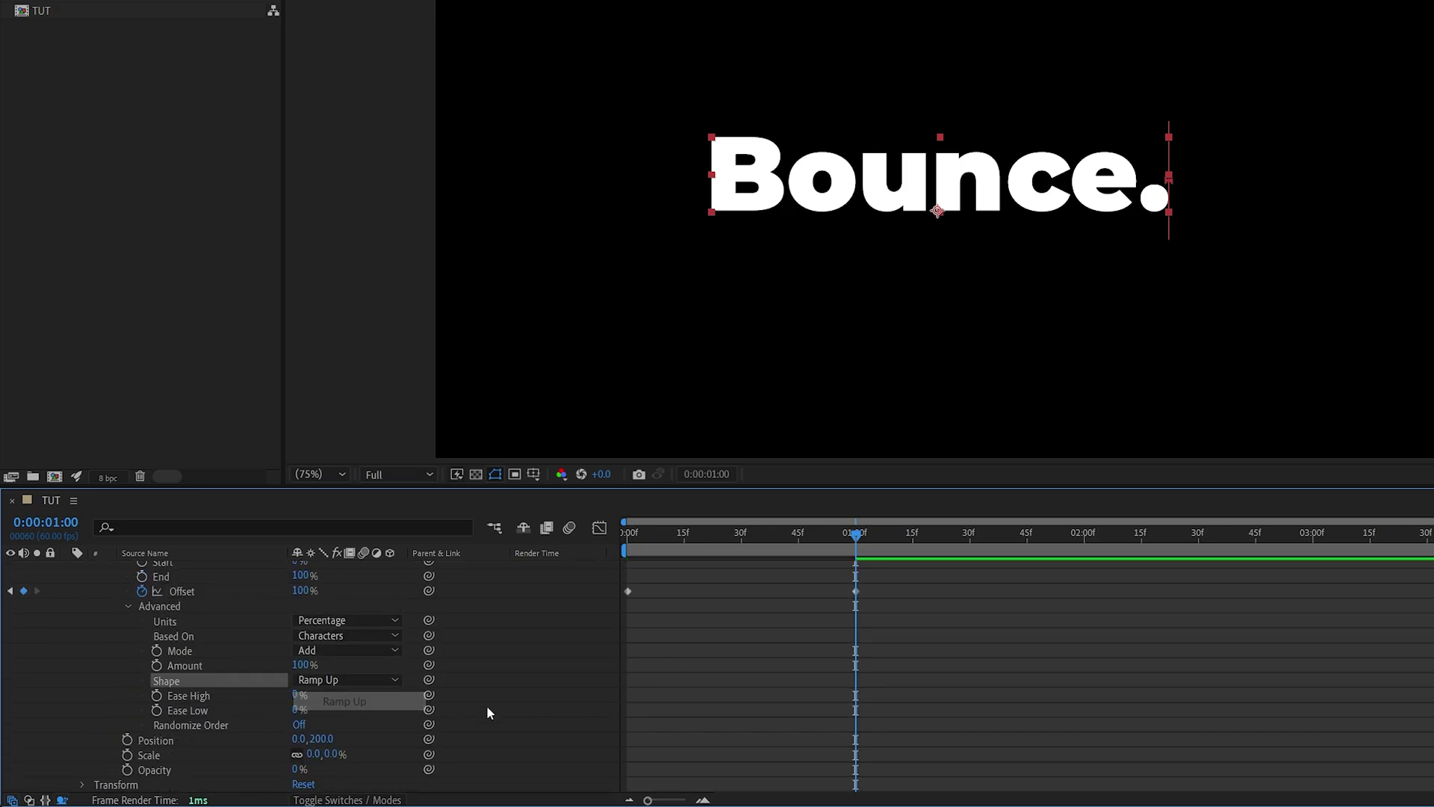
pyautogui.click(300, 695)
pyautogui.write('50')
pyautogui.press('Tab')
pyautogui.write('50')
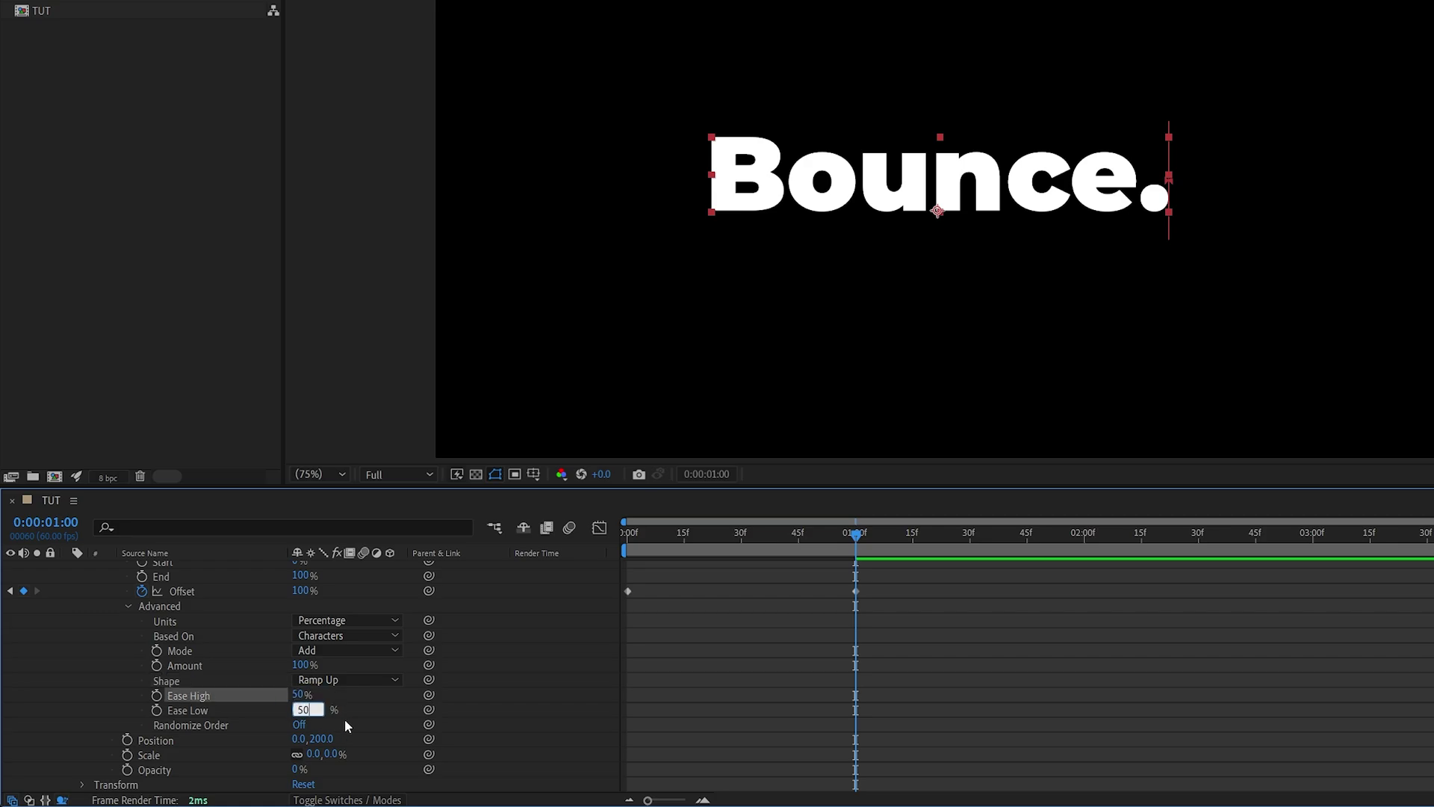
pyautogui.press('Return')
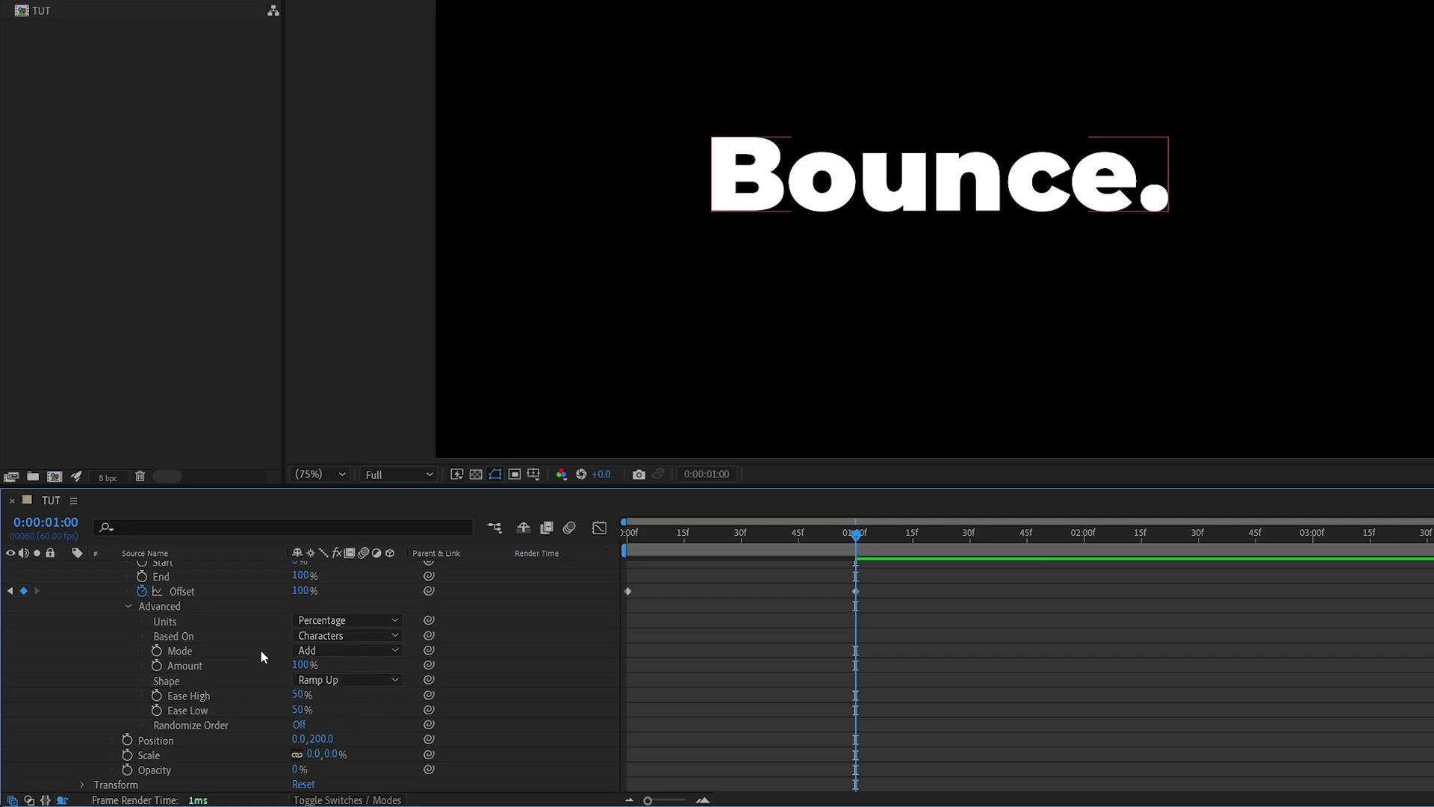
pyautogui.scroll(2, 260, 648)
pyautogui.scroll(2, 260, 649)
# Step: Duplicate Animator 1 as Animator 2 and move its Offset keyframes to start at frame 10
pyautogui.click(134, 623)
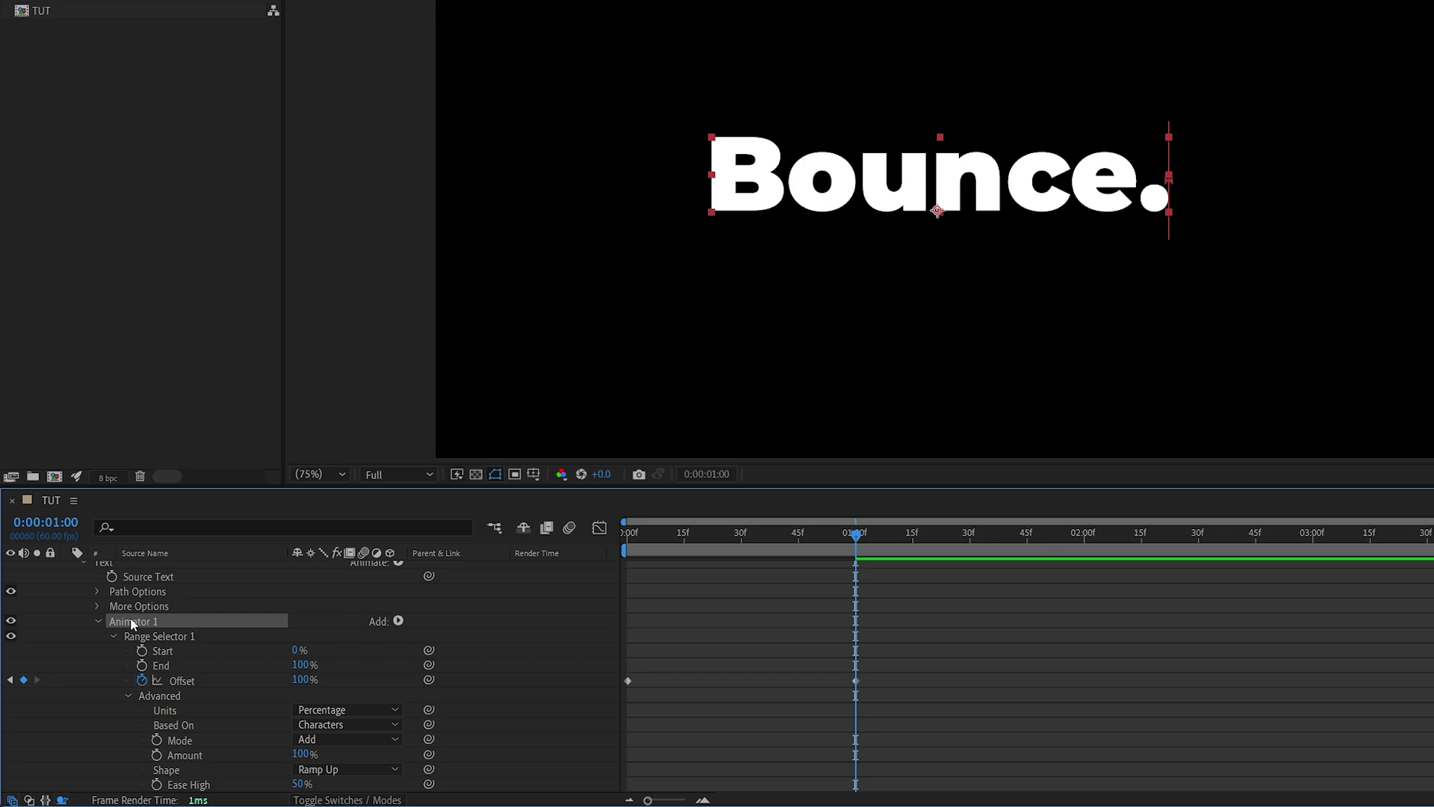
pyautogui.hotkey('ctrl', 'd')
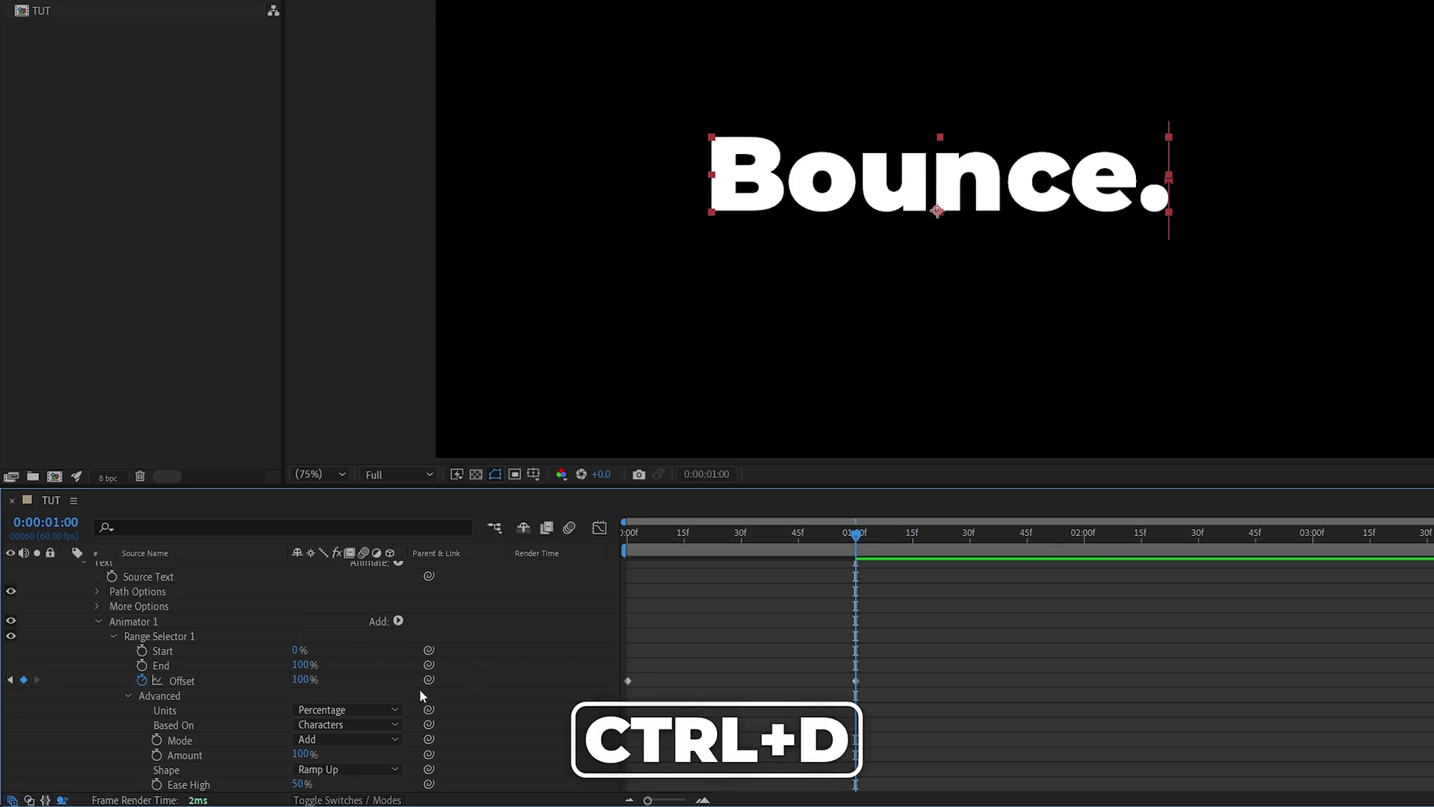
pyautogui.scroll(-3, 420, 695)
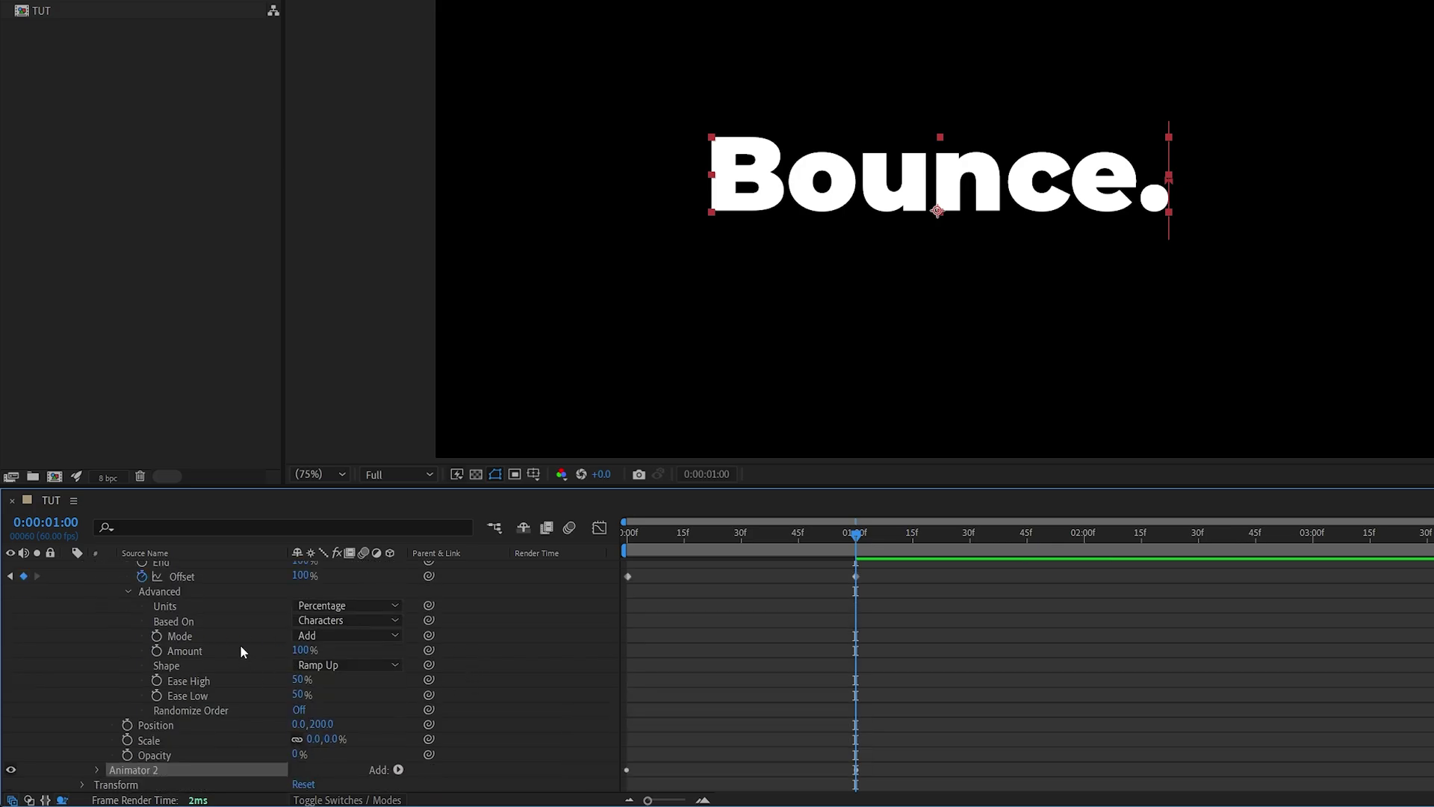
pyautogui.click(97, 771)
pyautogui.scroll(-2, 123, 726)
pyautogui.scroll(-1, 121, 726)
pyautogui.click(111, 725)
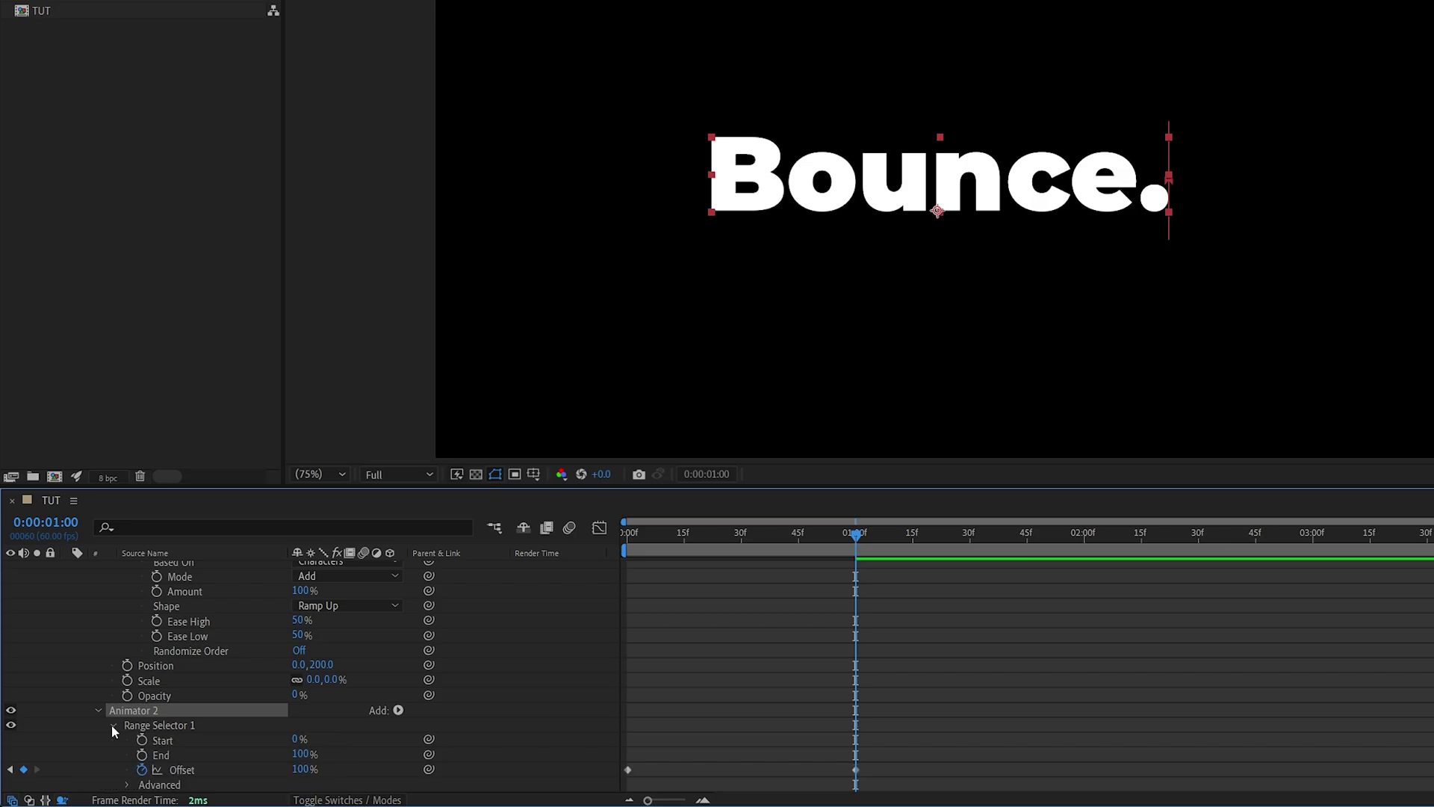
pyautogui.scroll(-2, 116, 723)
pyautogui.moveTo(922, 673); pyautogui.dragTo(622, 746)
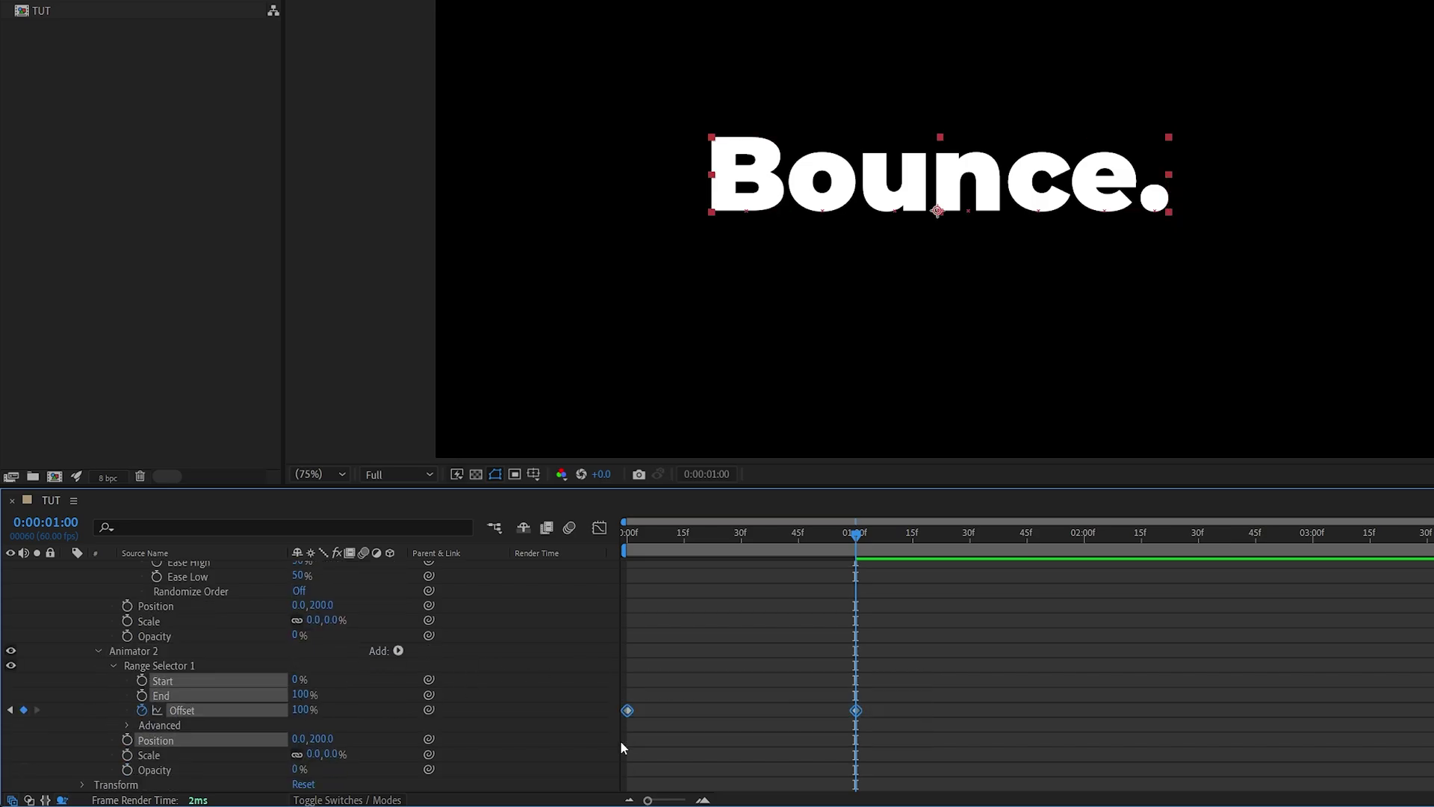
pyautogui.click(662, 532)
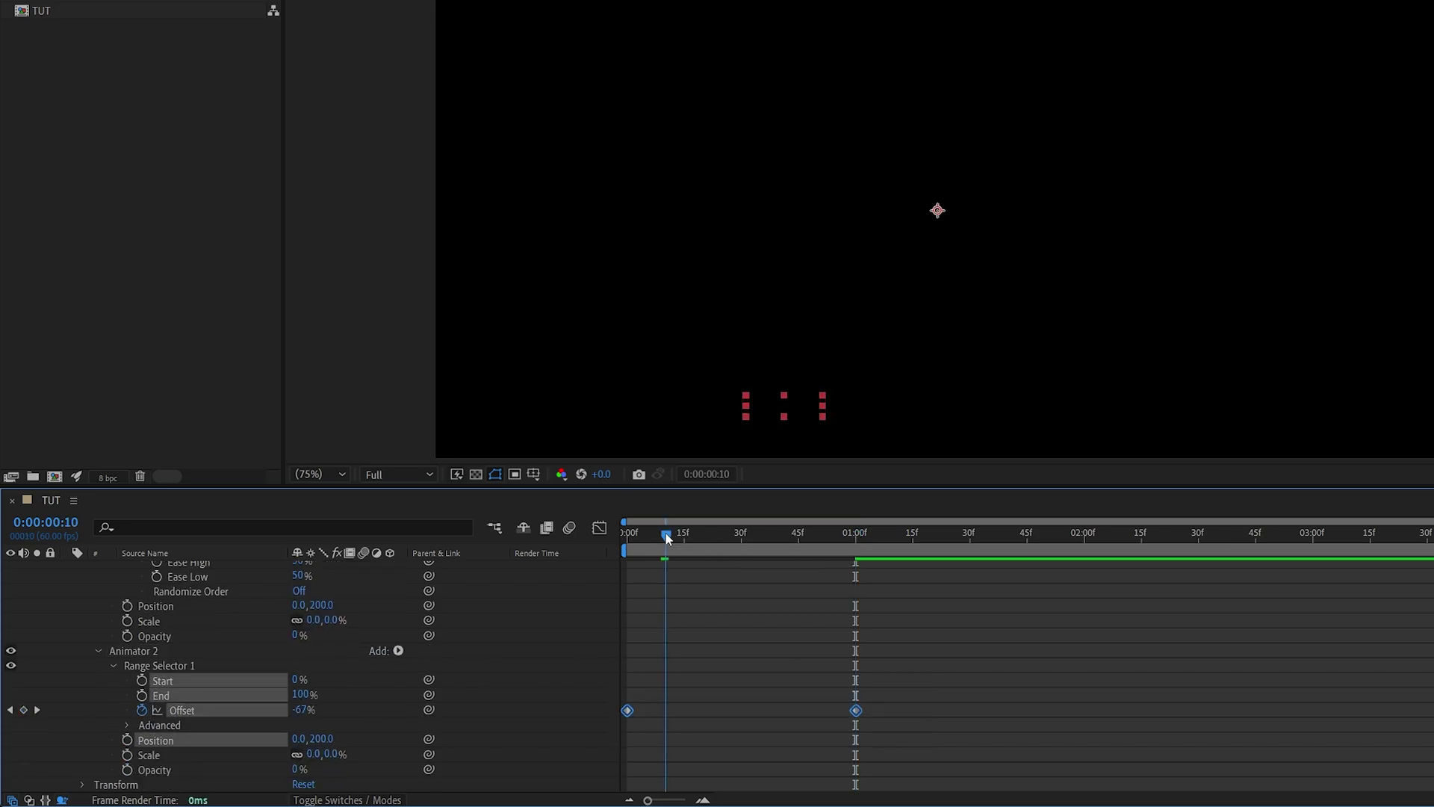
pyautogui.moveTo(629, 711); pyautogui.dragTo(667, 710)
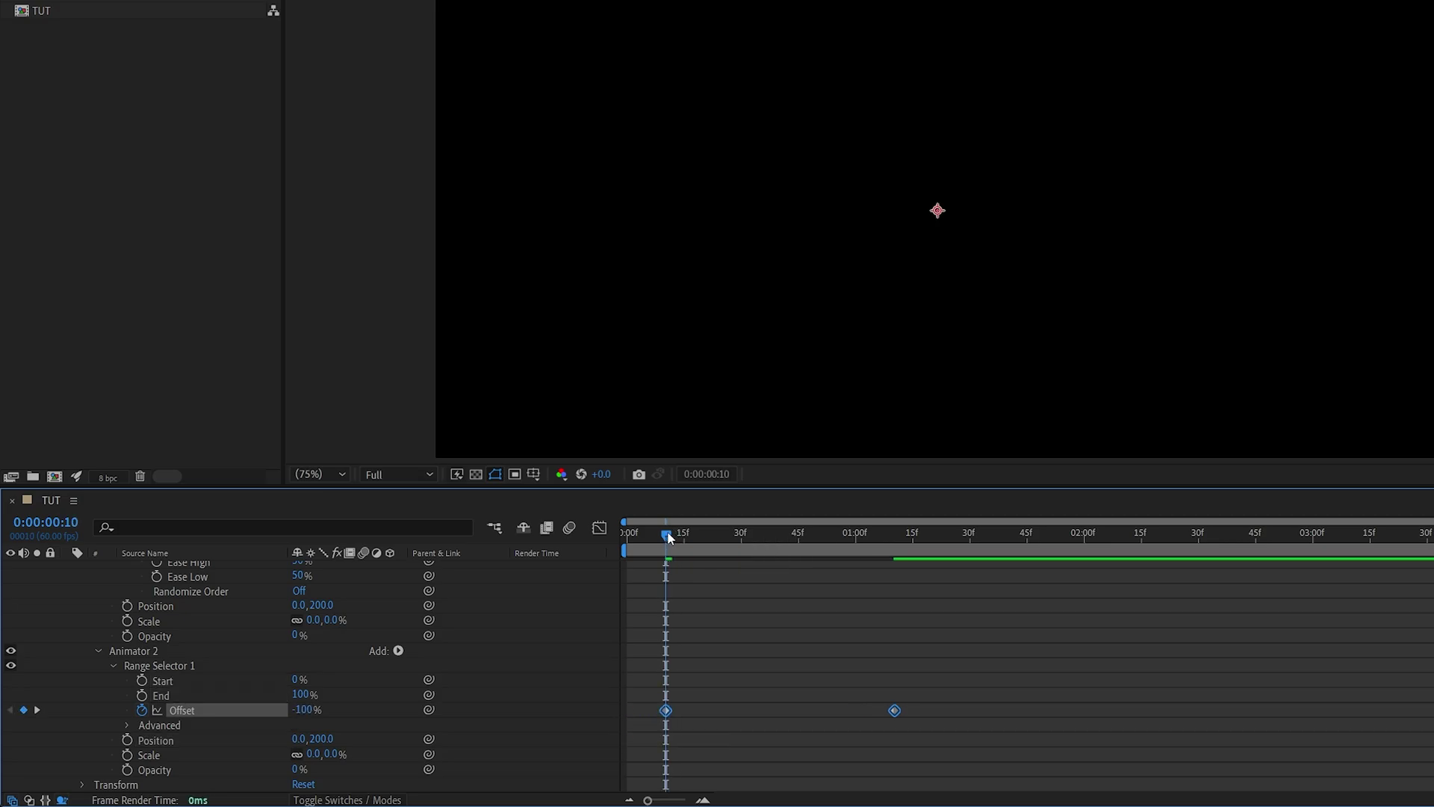
# Step: Set Animator 2 Position to 0,-100 and Scale to 150%
pyautogui.click(572, 624)
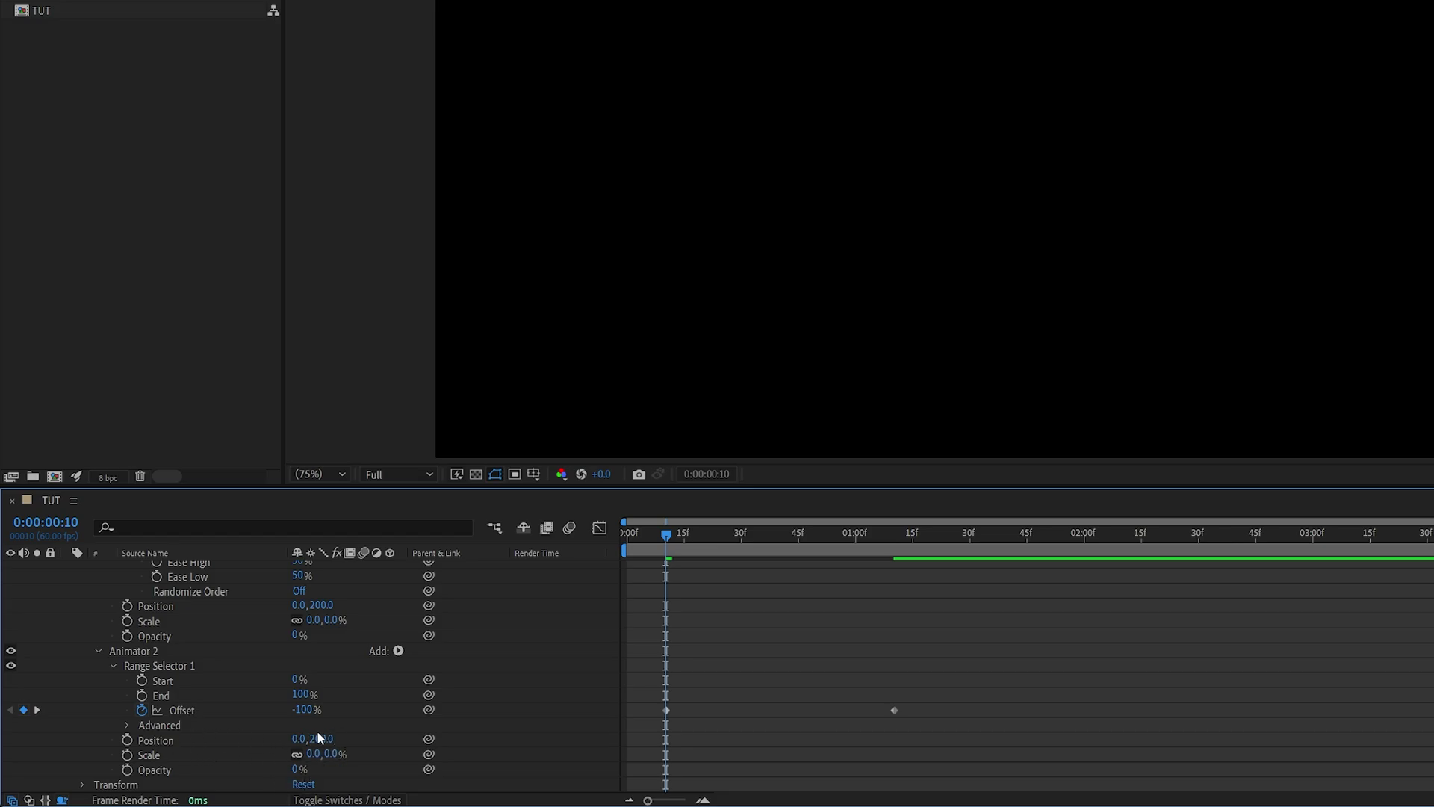
pyautogui.scroll(5, 355, 721)
pyautogui.scroll(2, 355, 721)
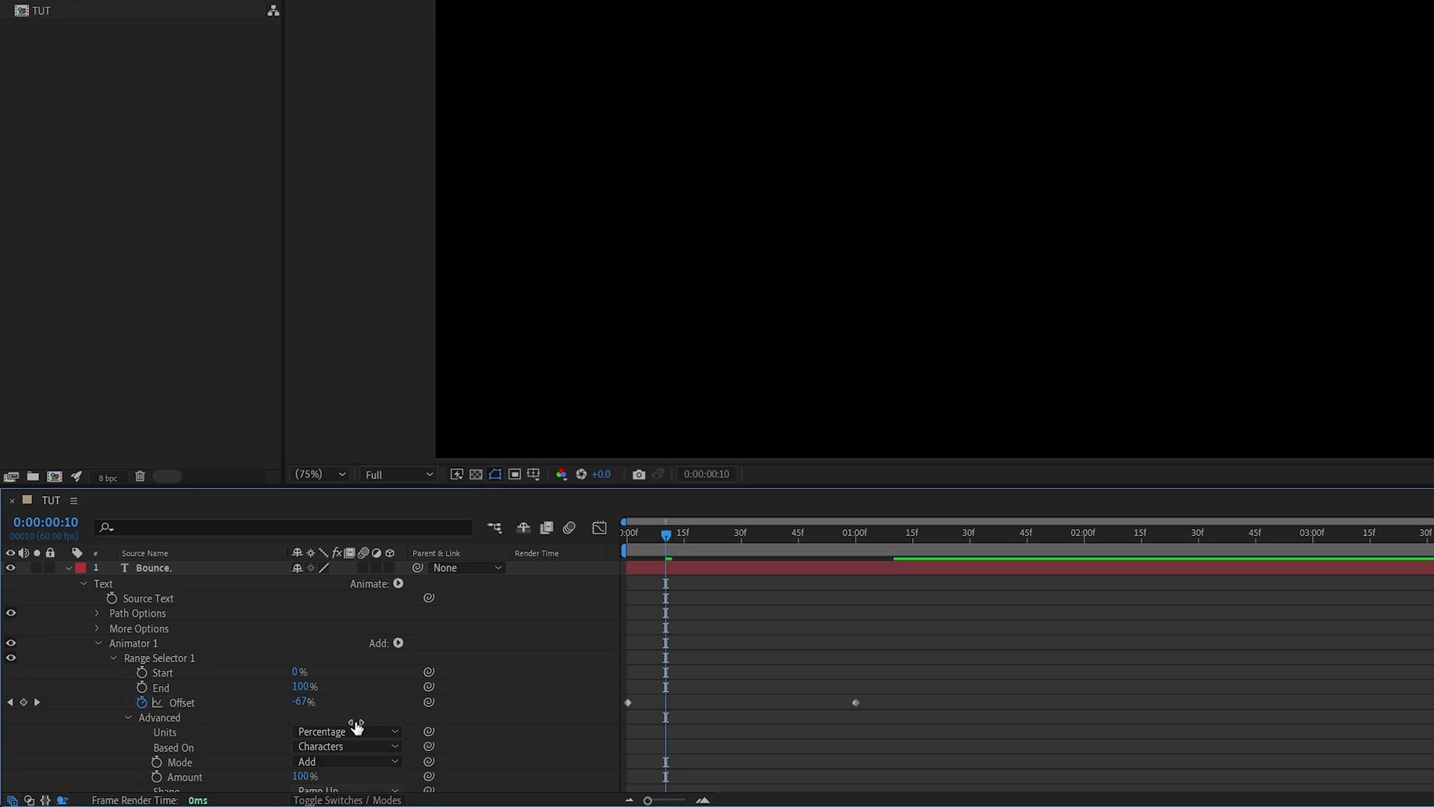
pyautogui.scroll(-3, 355, 720)
pyautogui.scroll(-5, 323, 753)
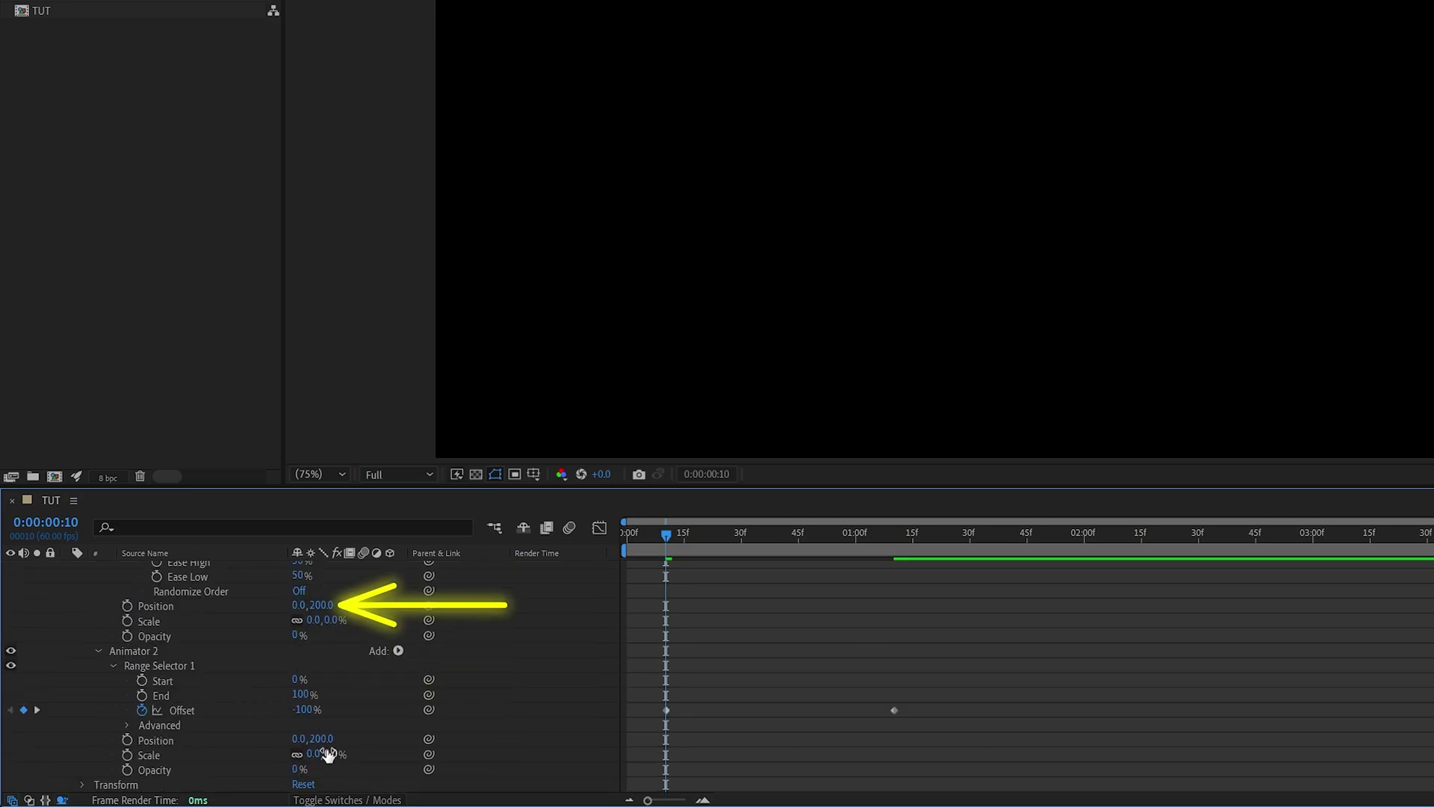
pyautogui.click(321, 740)
pyautogui.write('-100')
pyautogui.press('Return')
pyautogui.click(324, 753)
pyautogui.write('150')
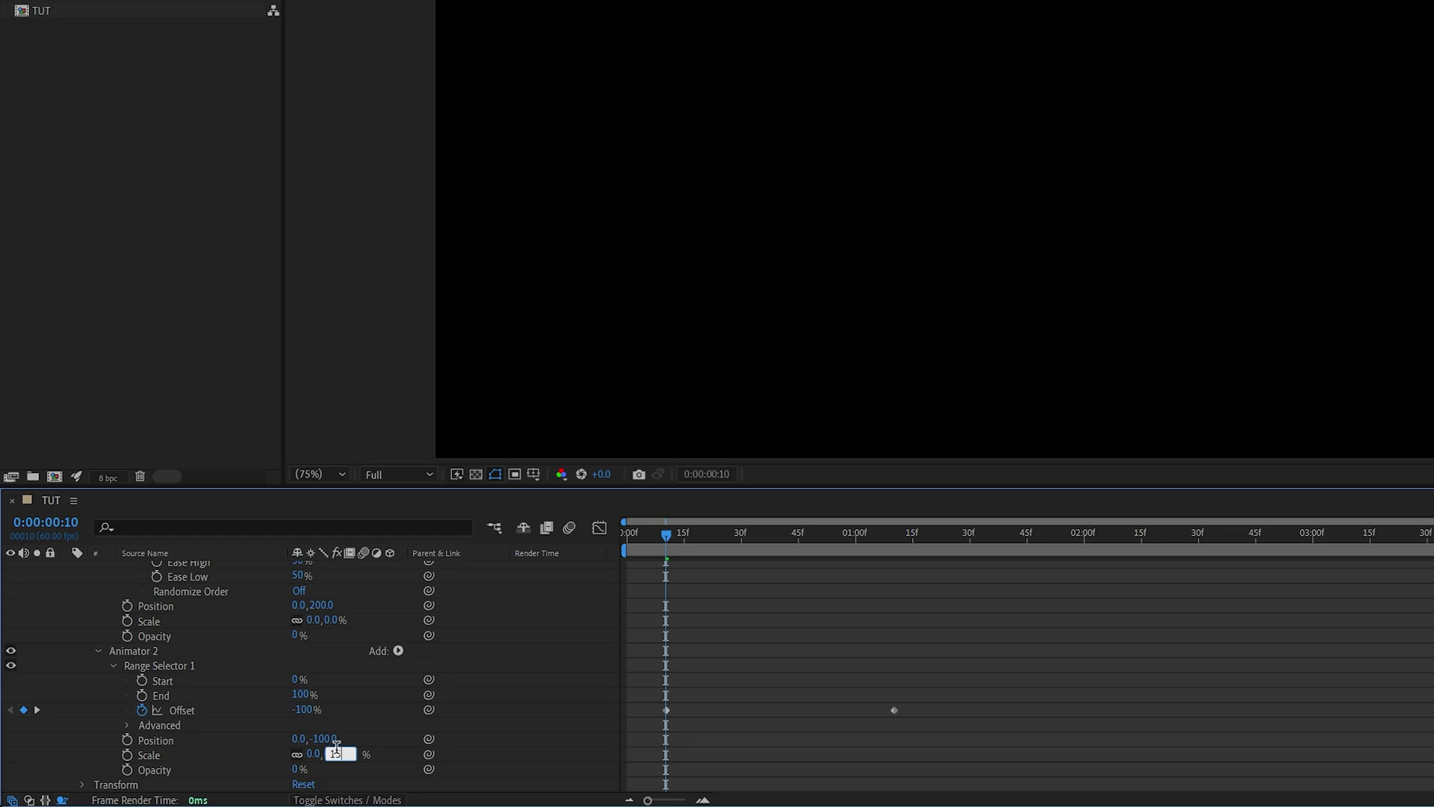
pyautogui.press('Return')
pyautogui.click(167, 772)
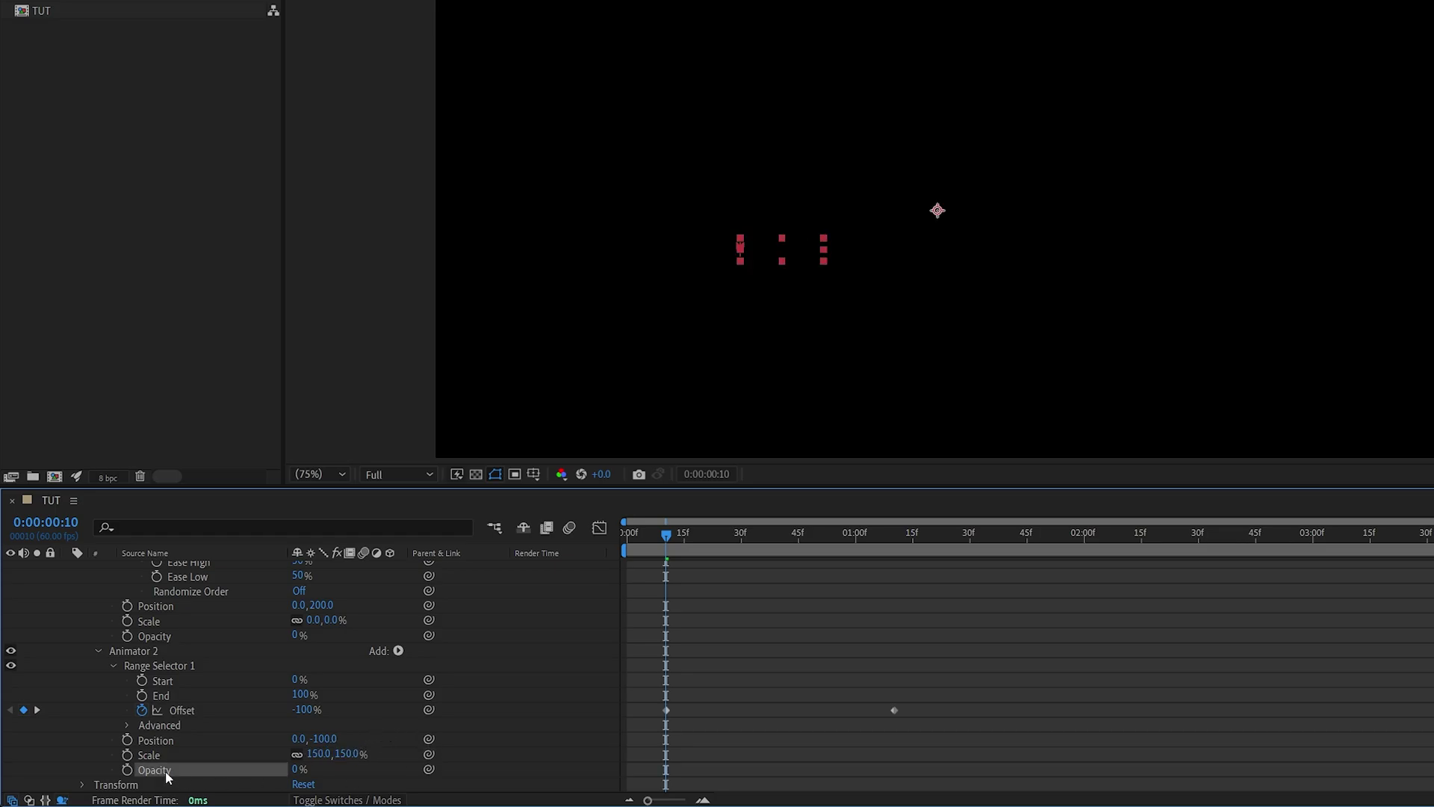
pyautogui.scroll(1, 168, 767)
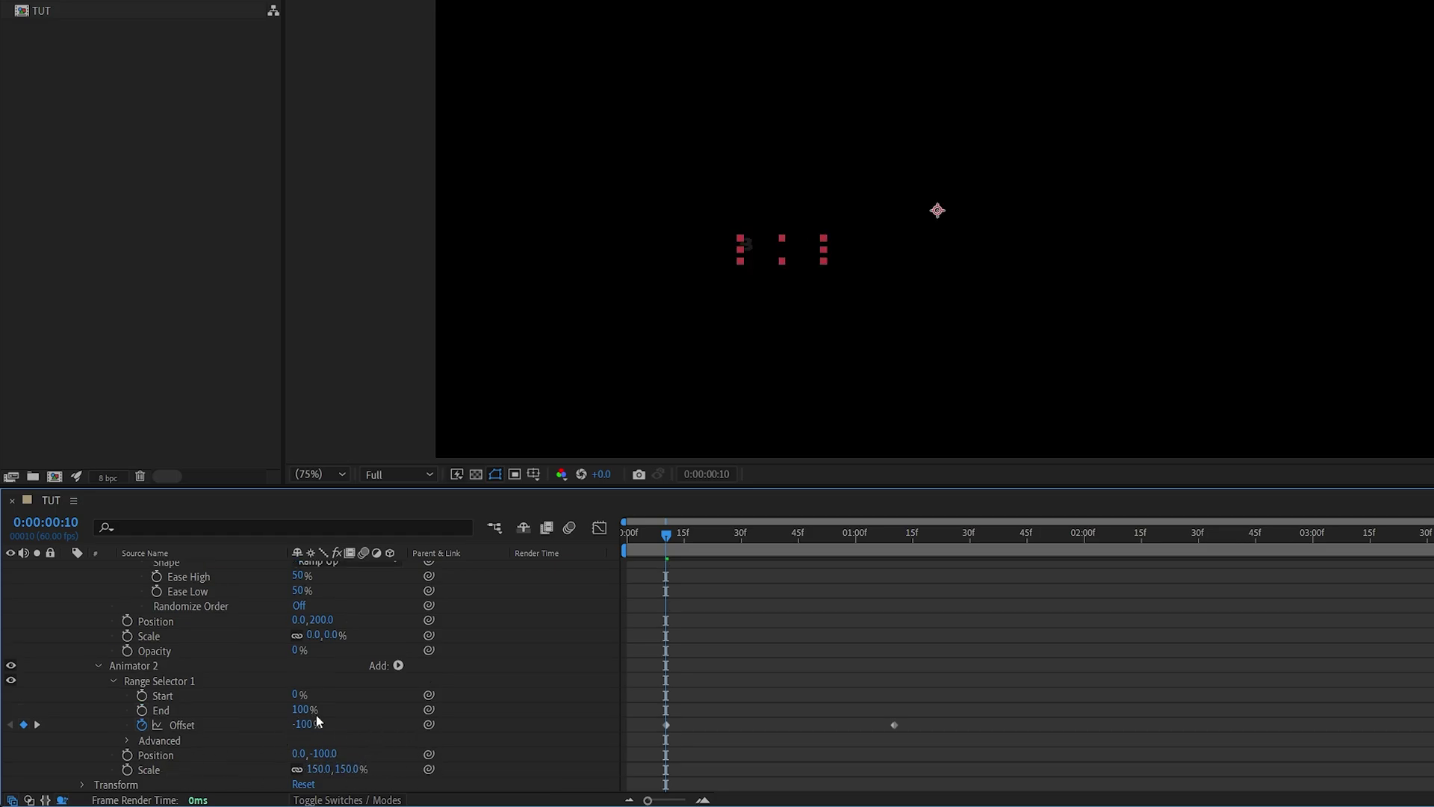
pyautogui.scroll(5, 317, 715)
pyautogui.scroll(1, 316, 715)
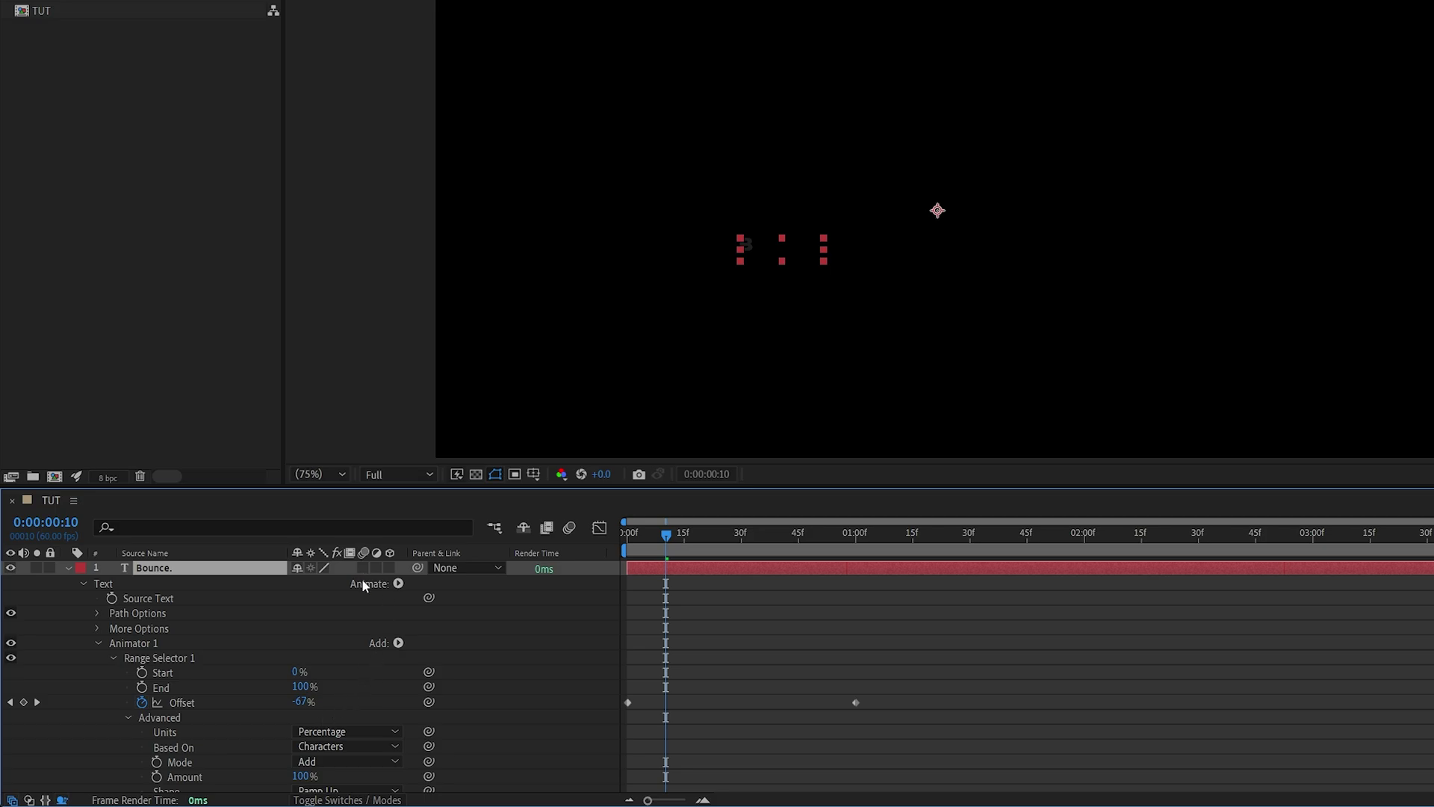
# Step: Turn on motion blur for the Bounce. layer and preview the bounce animation
pyautogui.click(372, 798)
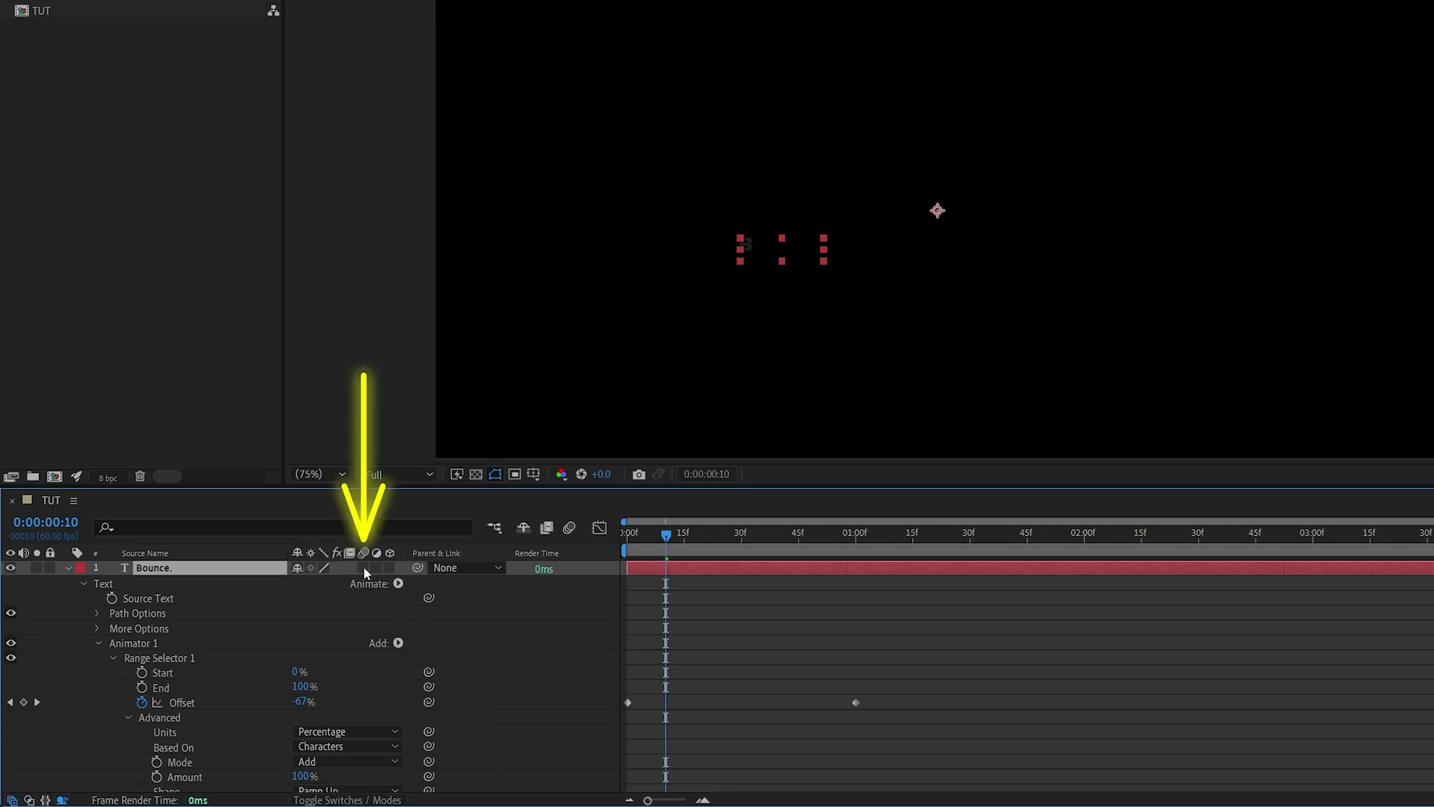
pyautogui.click(362, 567)
pyautogui.press('space')
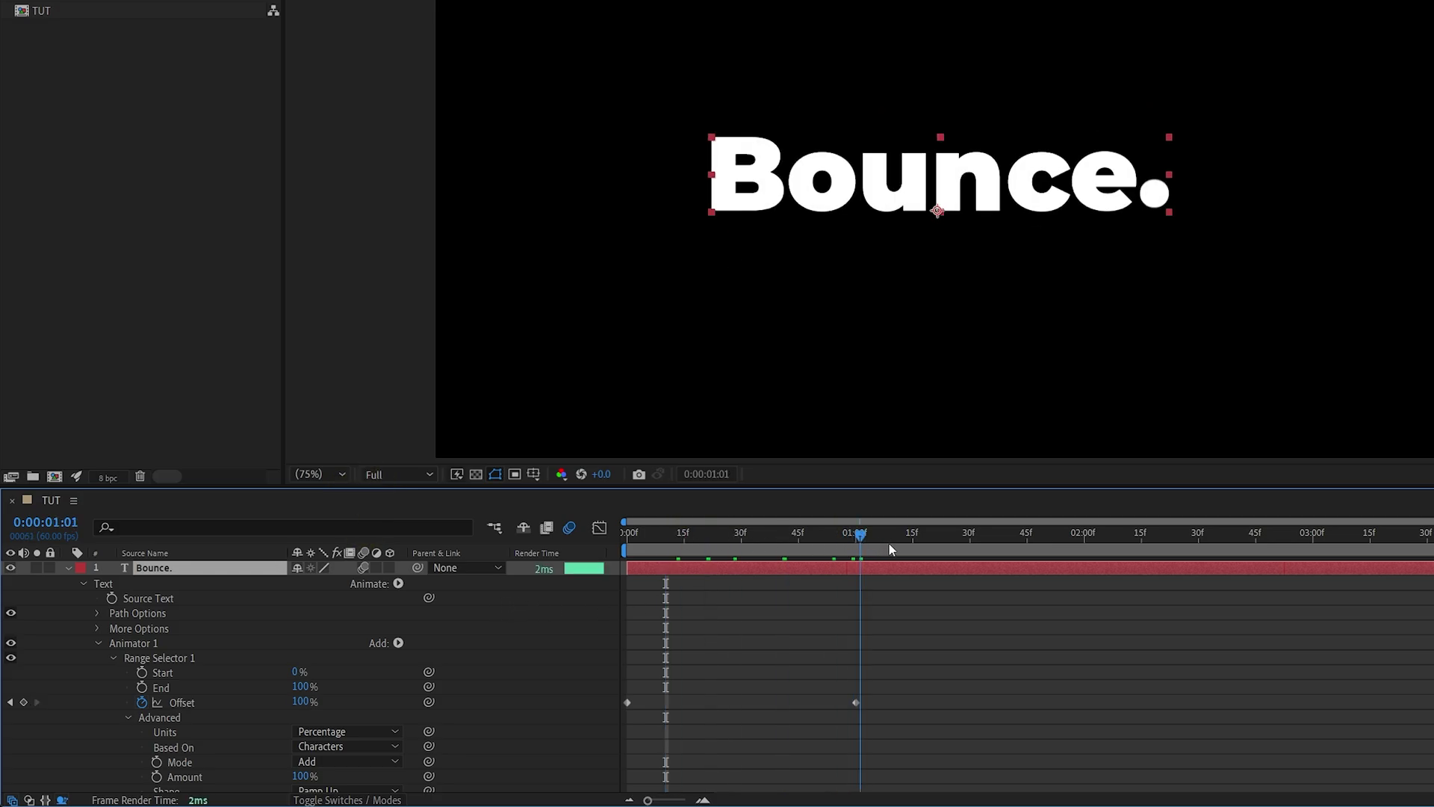